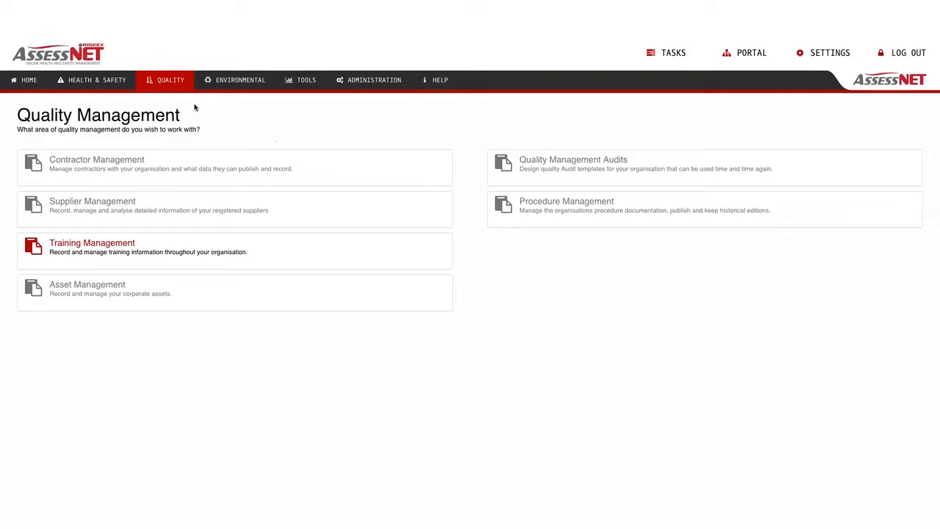
- Open the Training Courses library within Training Management
click(114, 250)
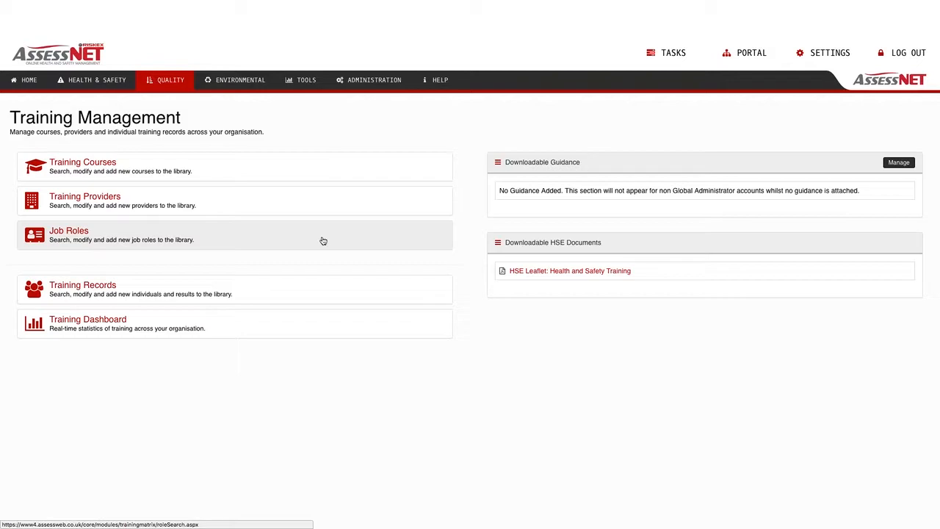
click(105, 168)
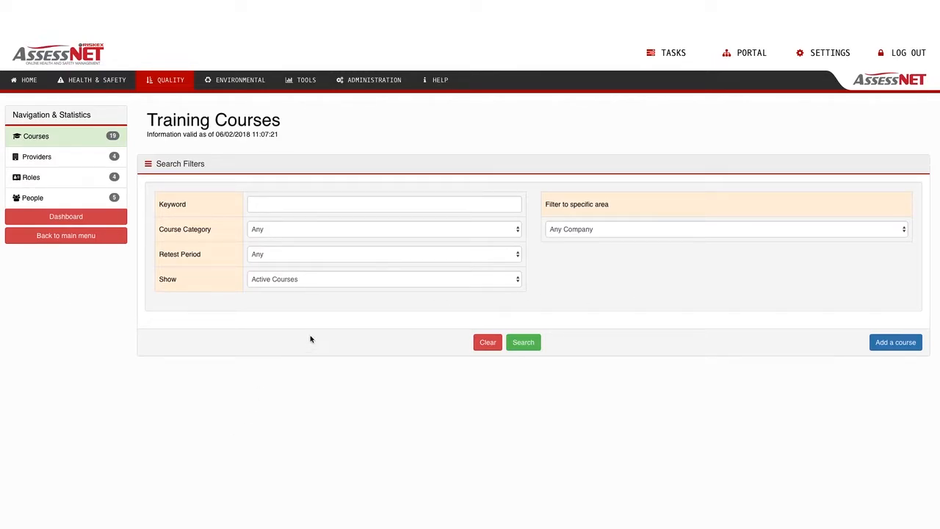
click(347, 208)
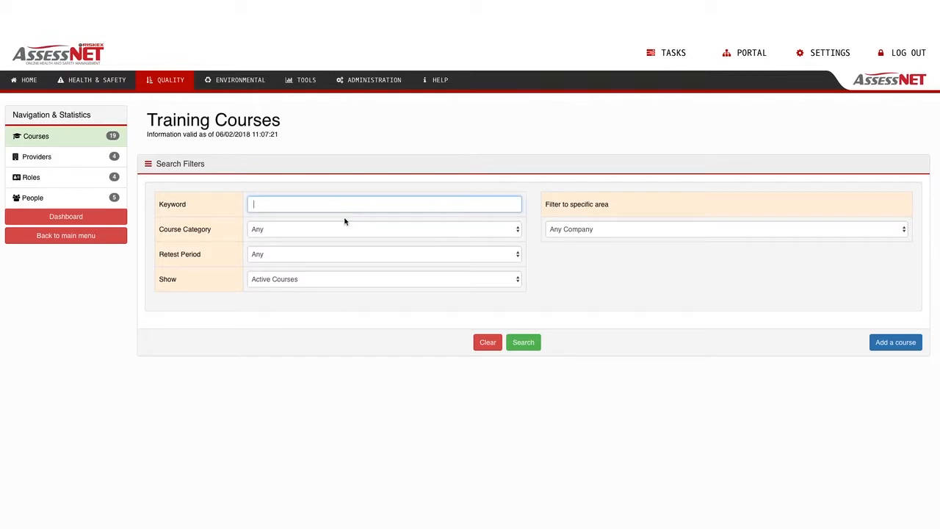
click(506, 233)
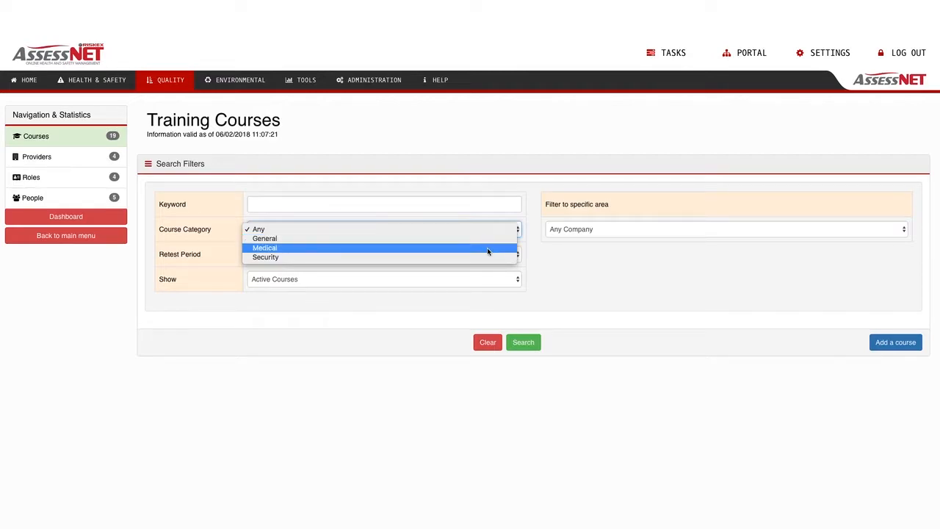
click(566, 290)
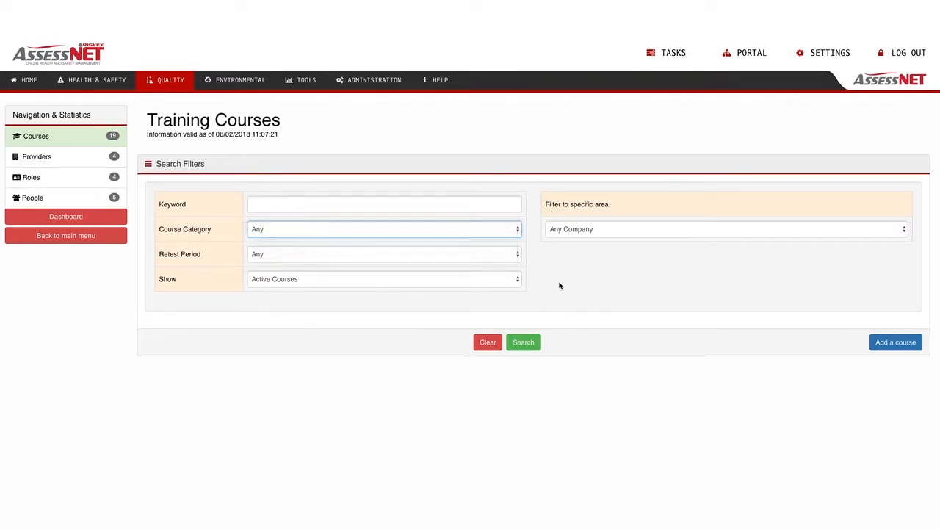
click(505, 259)
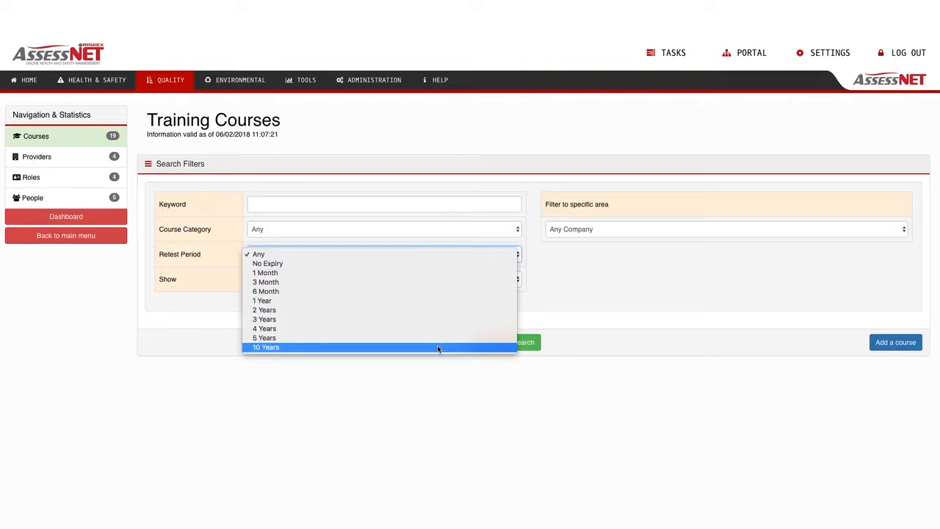
click(556, 304)
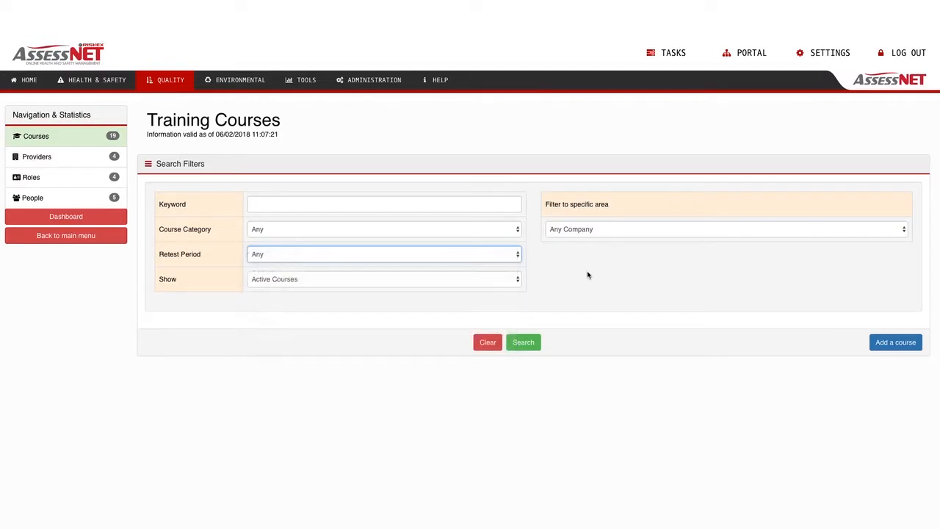
- Filter the training courses to the Riskex company and its Newcastle location
click(615, 233)
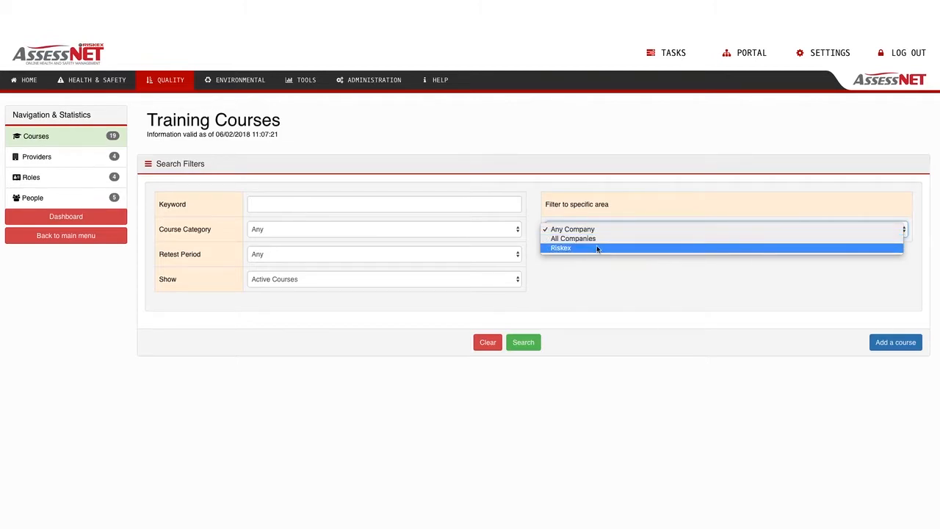
click(561, 248)
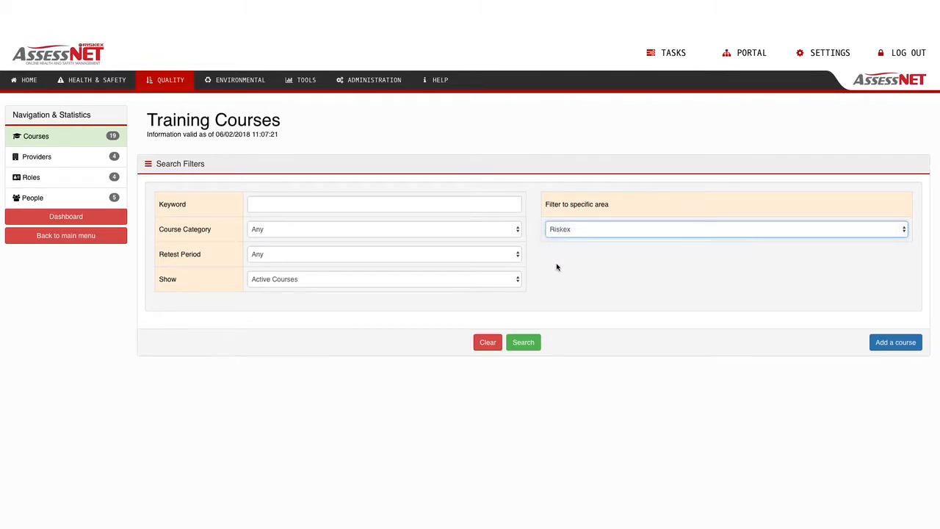
click(582, 253)
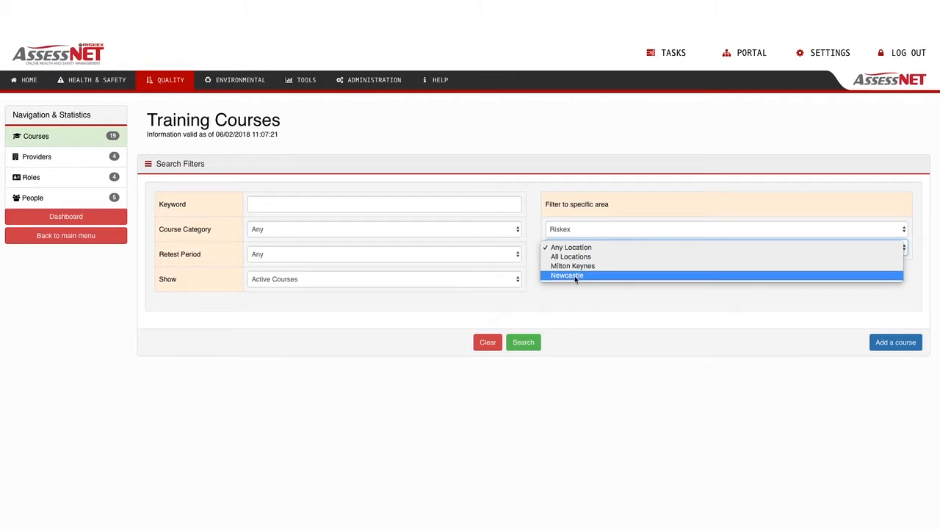
click(574, 276)
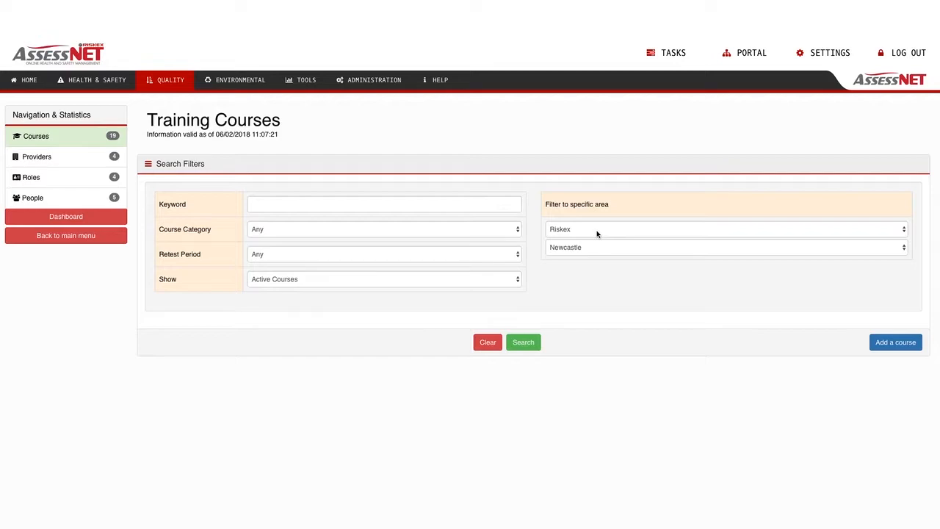
- Reset the area filter to Any Company and search for all active courses
click(596, 234)
click(572, 211)
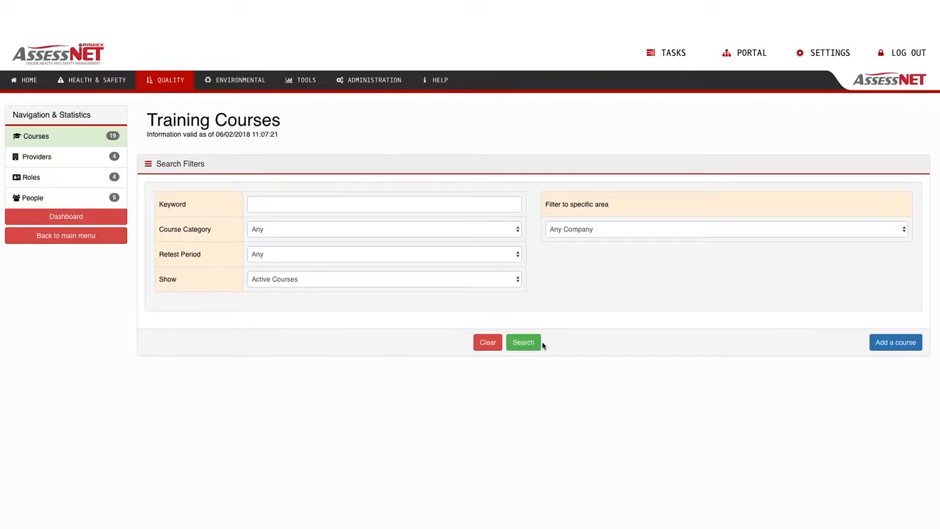
click(523, 344)
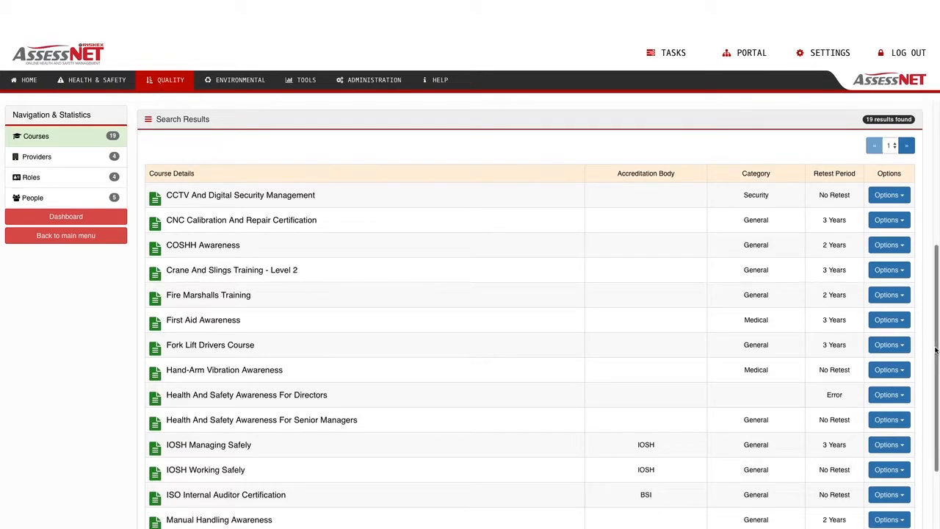
- Examine the listed training courses, their categories and retest periods, and the available result pages
scroll(936, 350, up, 3)
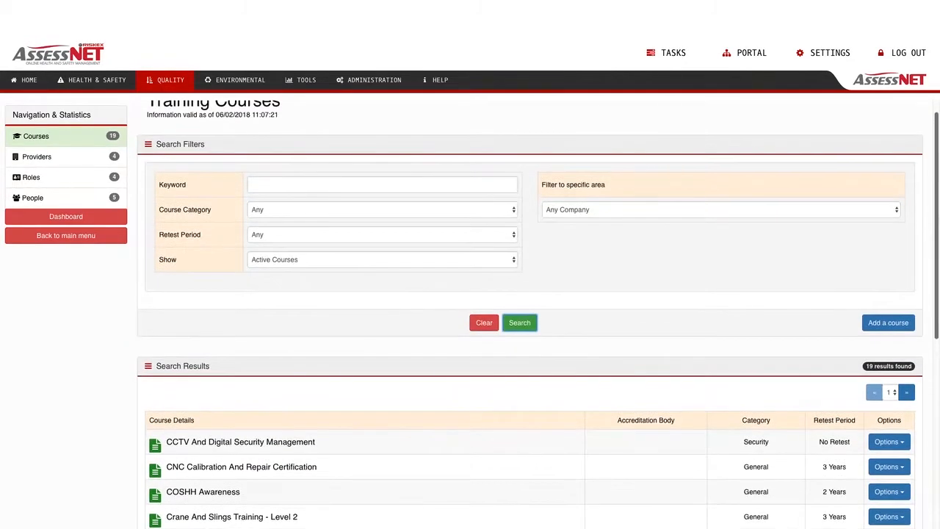
scroll(935, 350, down, 5)
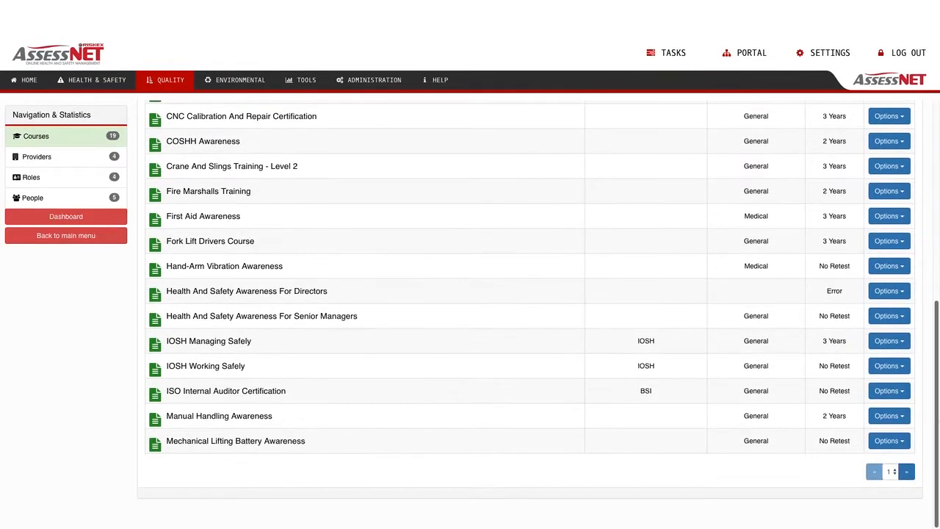
scroll(937, 330, up, 2)
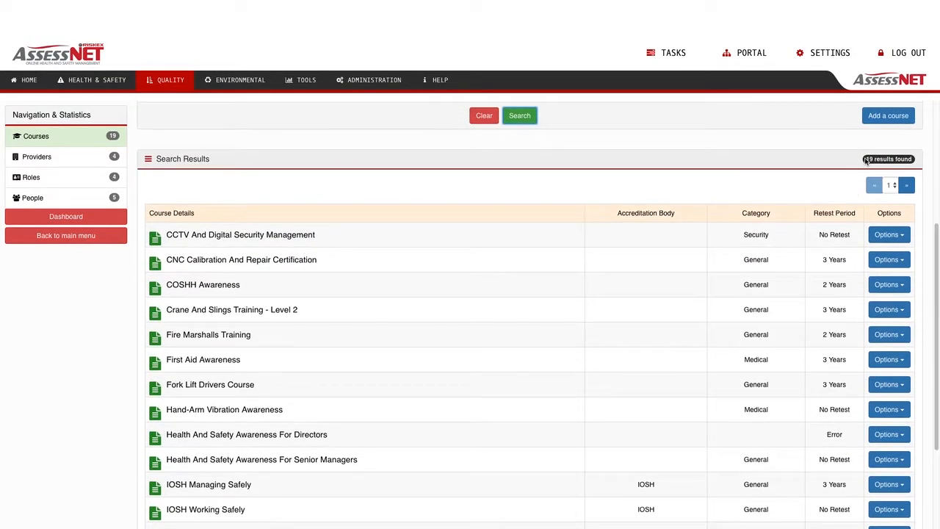
click(892, 188)
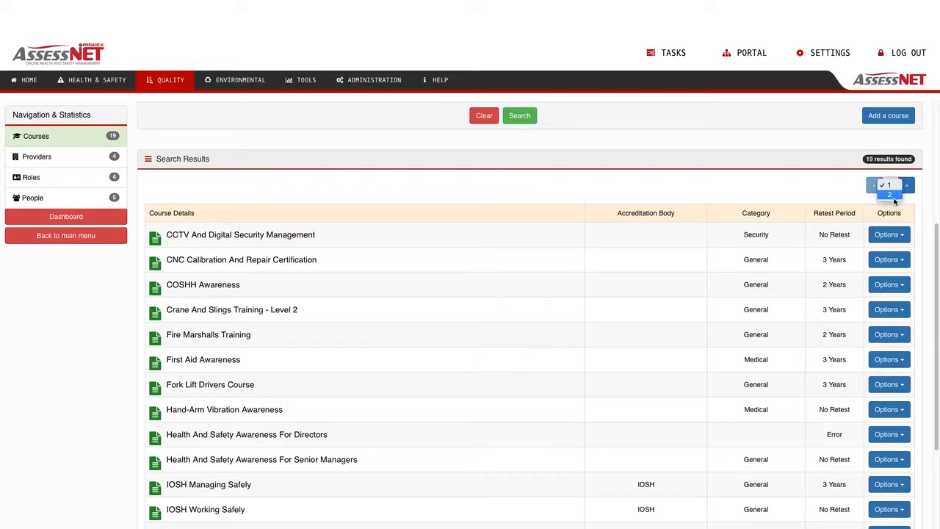
click(808, 185)
click(890, 188)
click(805, 195)
scroll(891, 486, down, 2)
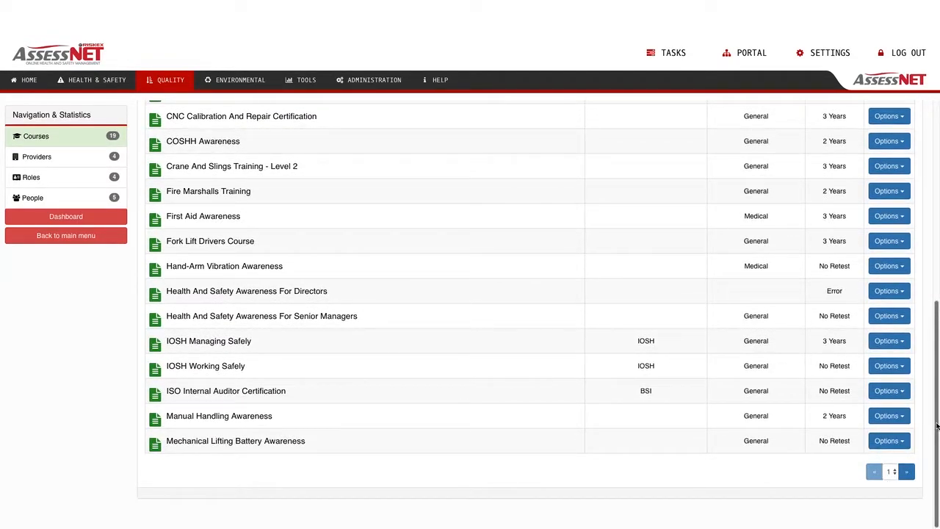
drag(936, 426, 936, 323)
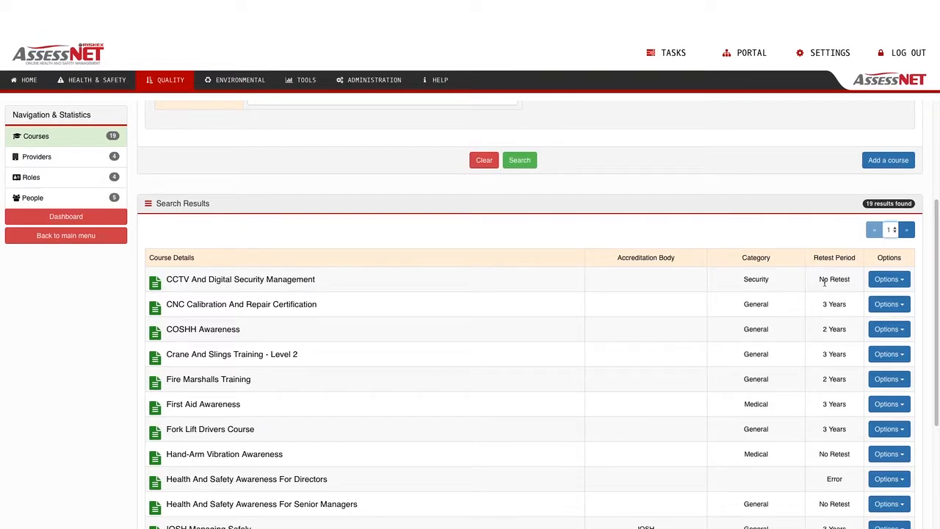
- Remove the CCTV And Digital Security Management course from the library
click(904, 282)
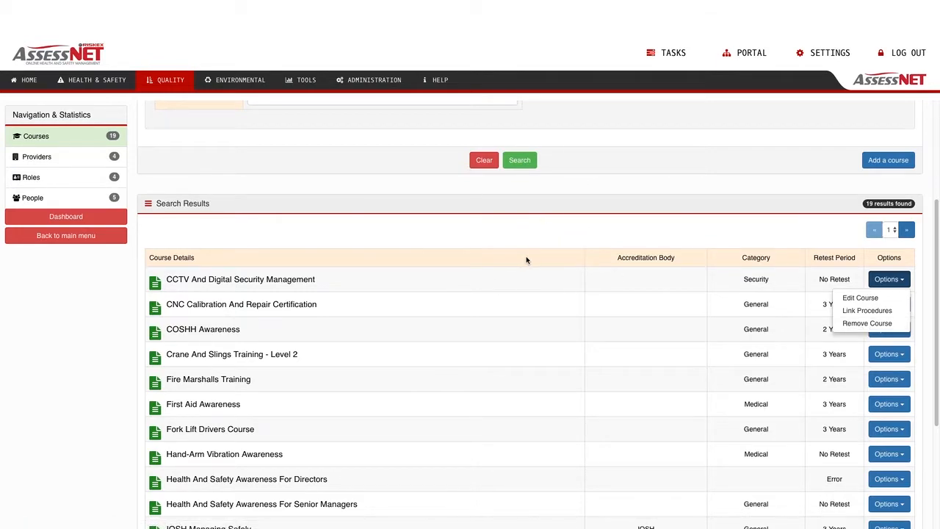
click(723, 219)
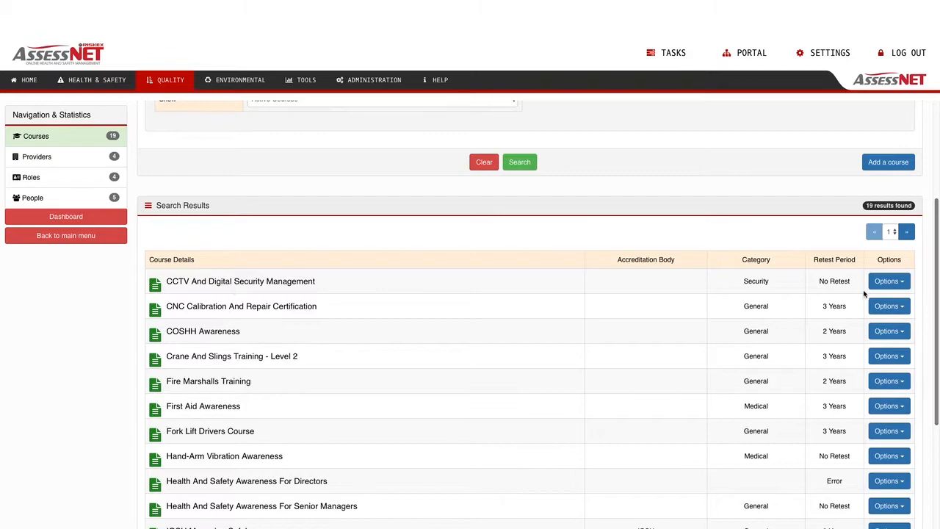
click(884, 282)
click(866, 325)
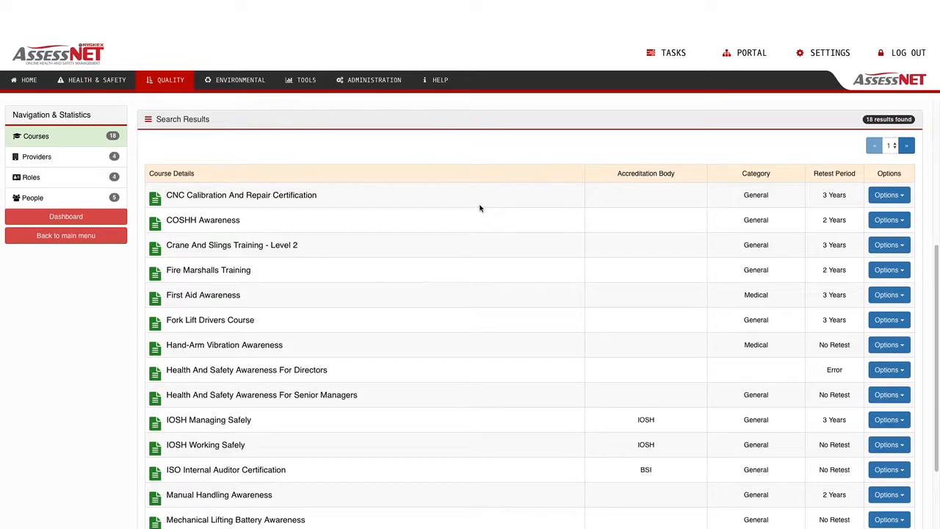
- Search for Removed Courses and restore the CCTV And Digital Security Management course
scroll(937, 271, up, 2)
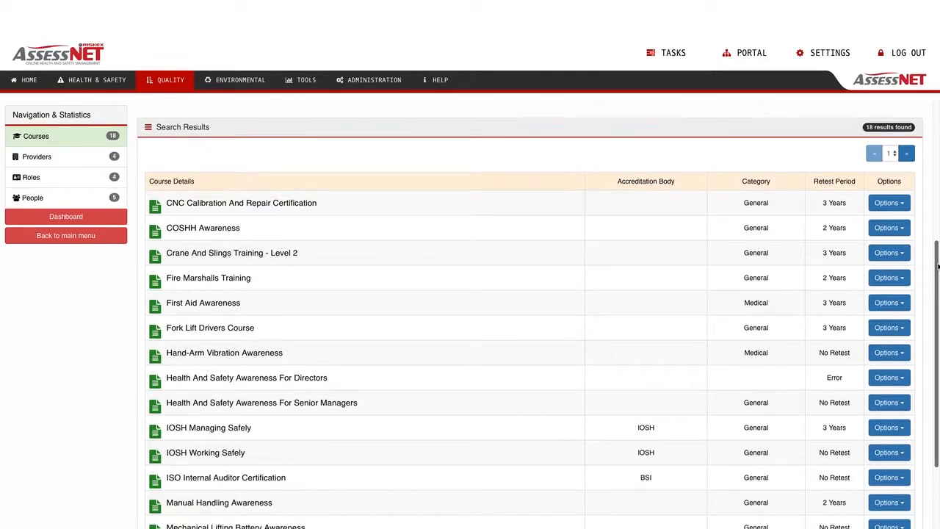
scroll(535, 179, up, 3)
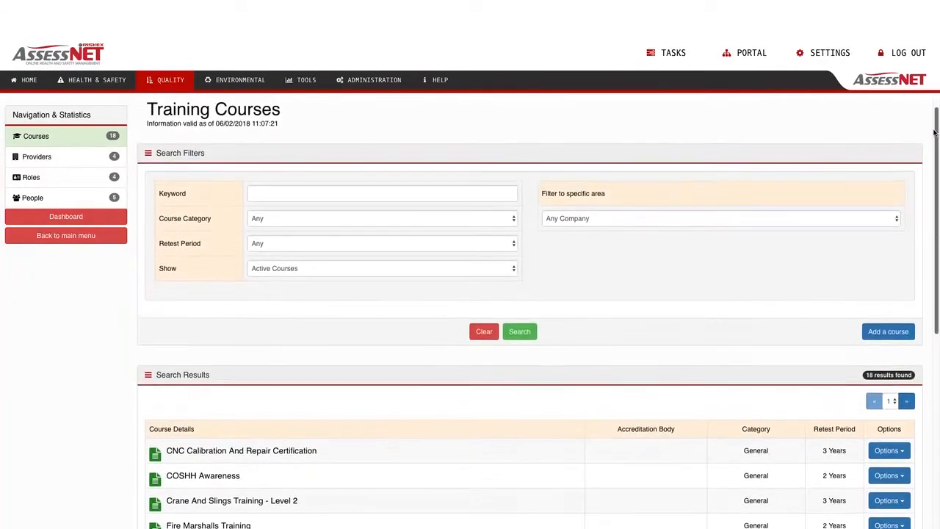
click(366, 274)
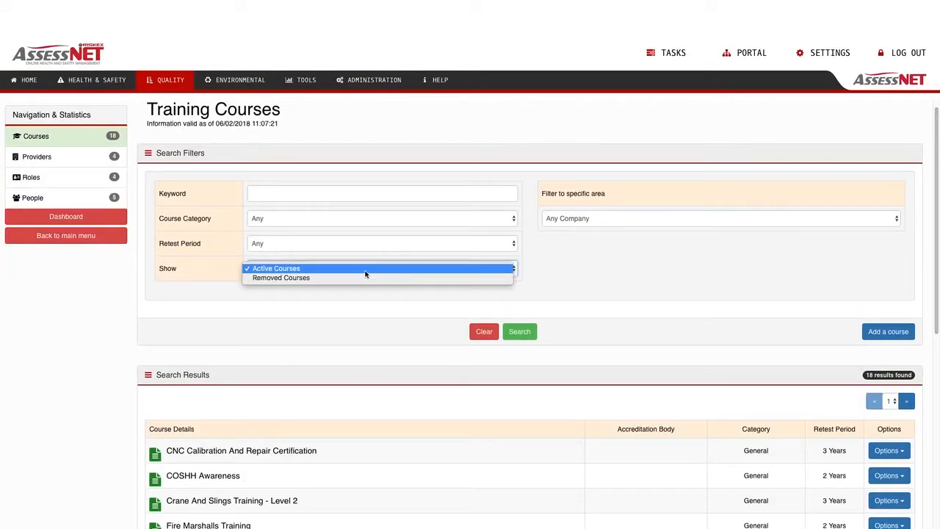
click(362, 277)
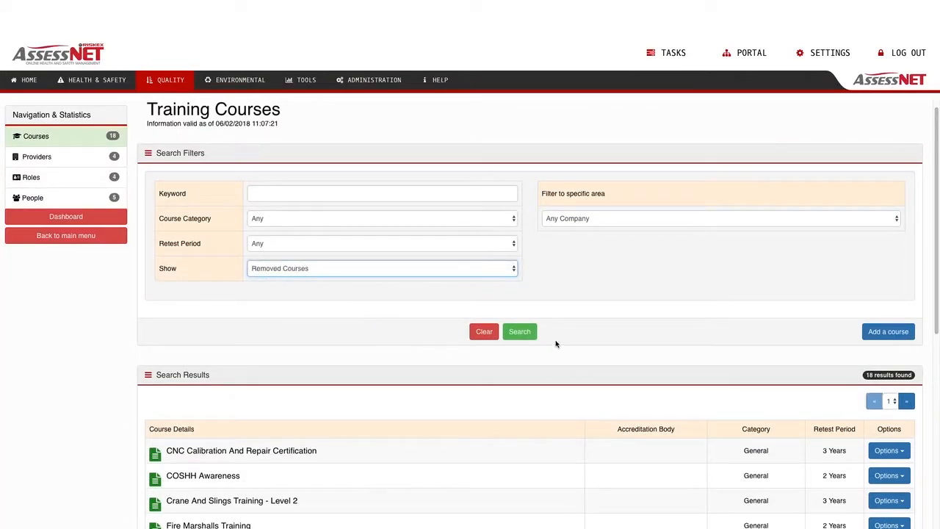
click(536, 336)
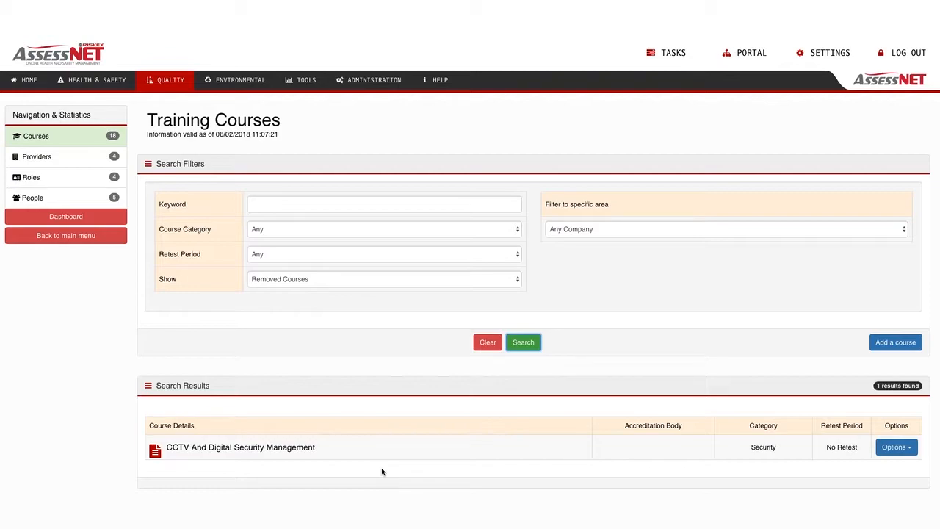
click(899, 447)
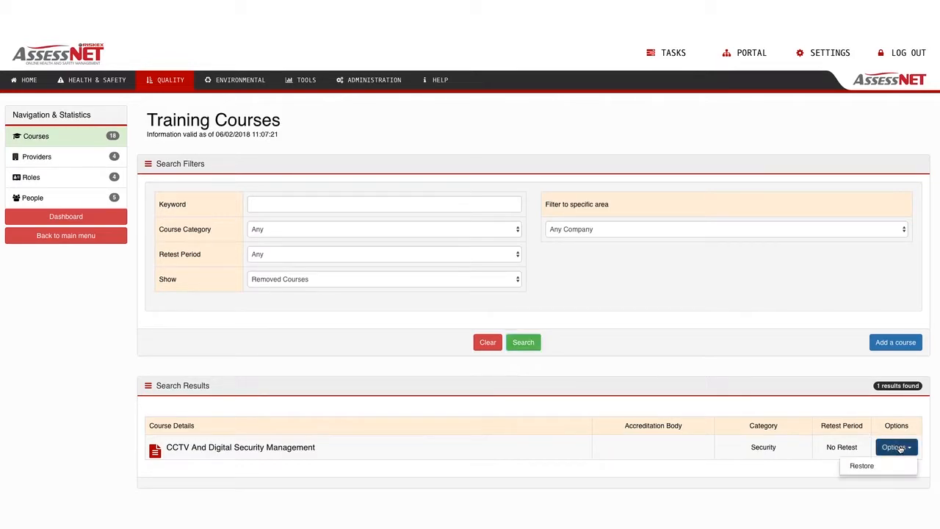
click(865, 472)
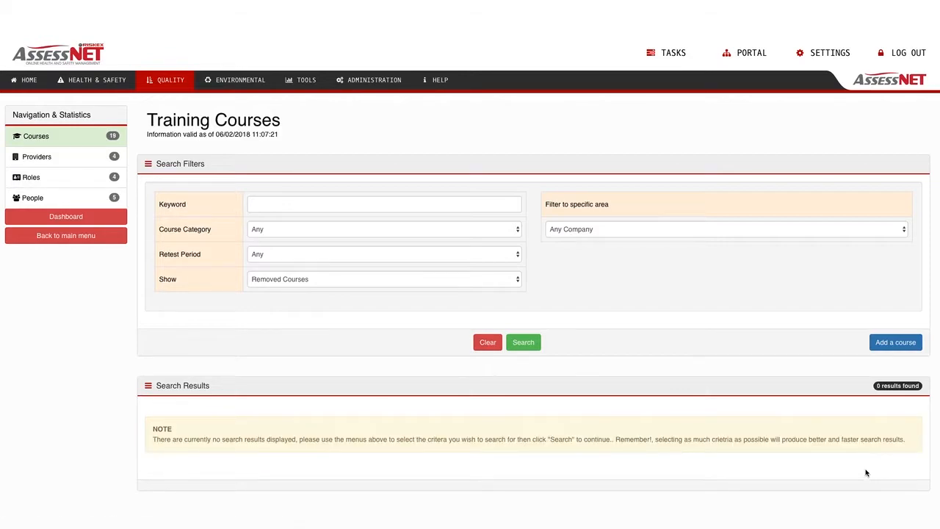
- Clear the search and list the Active Courses again
click(488, 343)
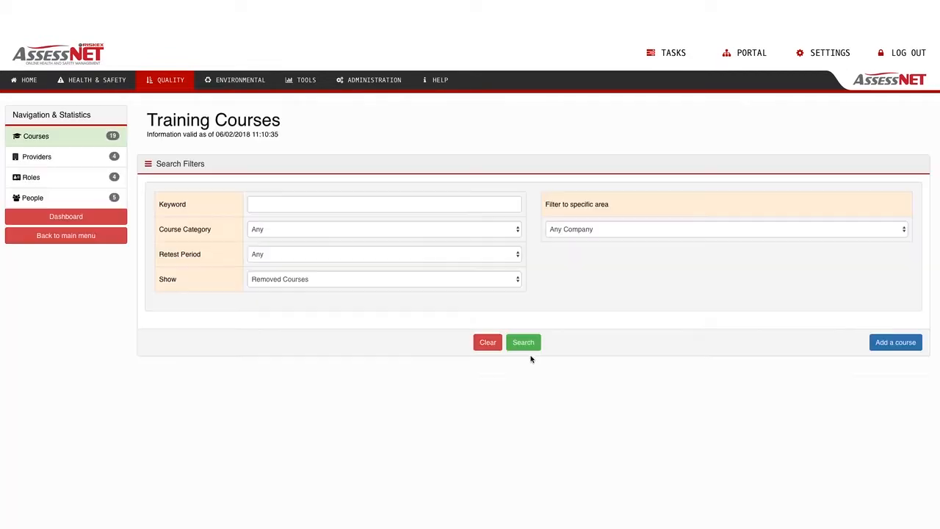
click(436, 280)
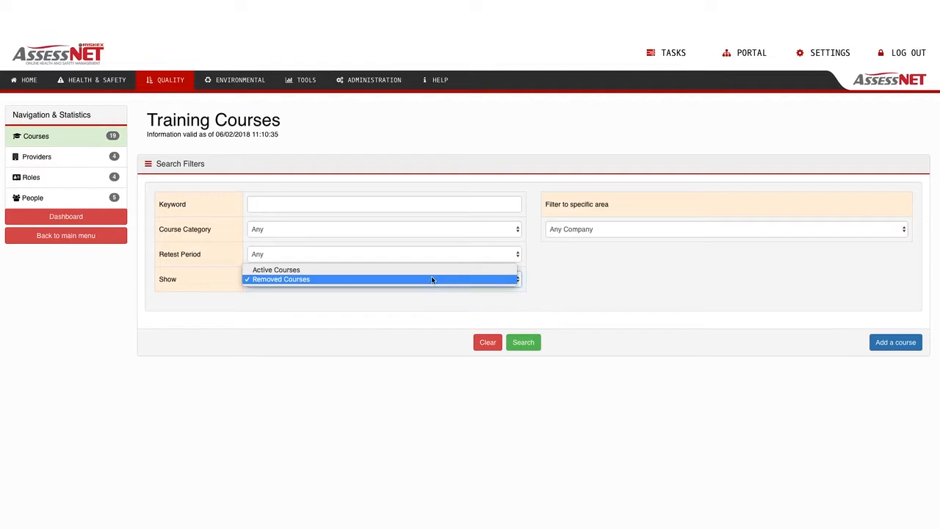
click(433, 270)
click(519, 344)
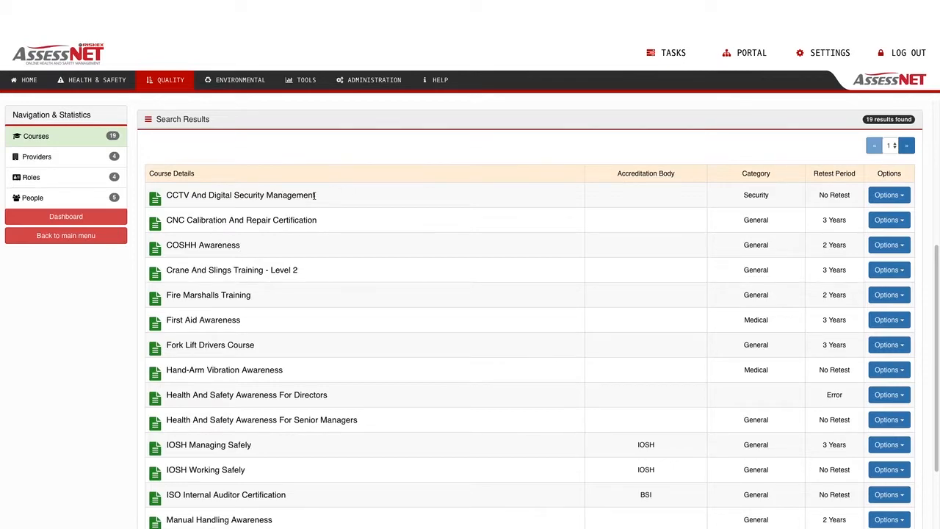
- Open the form for adding a new course to the library
click(905, 198)
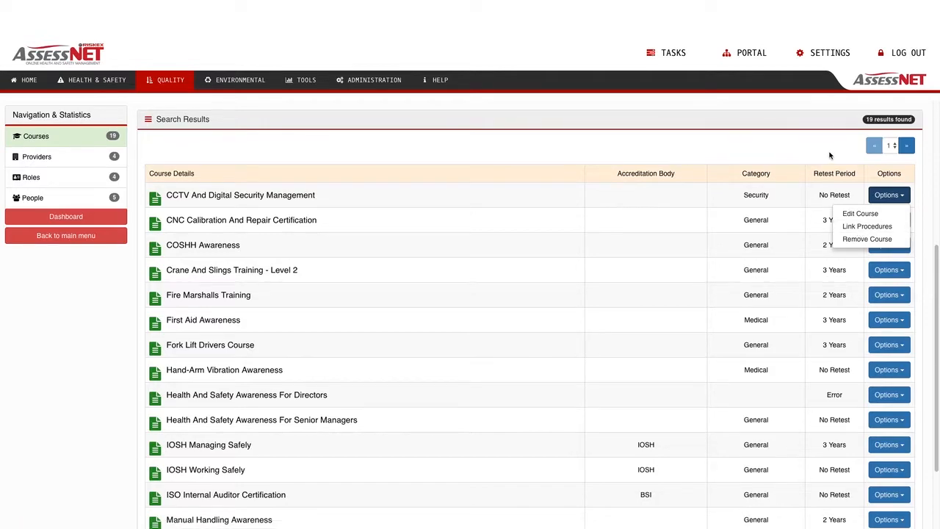
click(919, 221)
drag(936, 259, 937, 130)
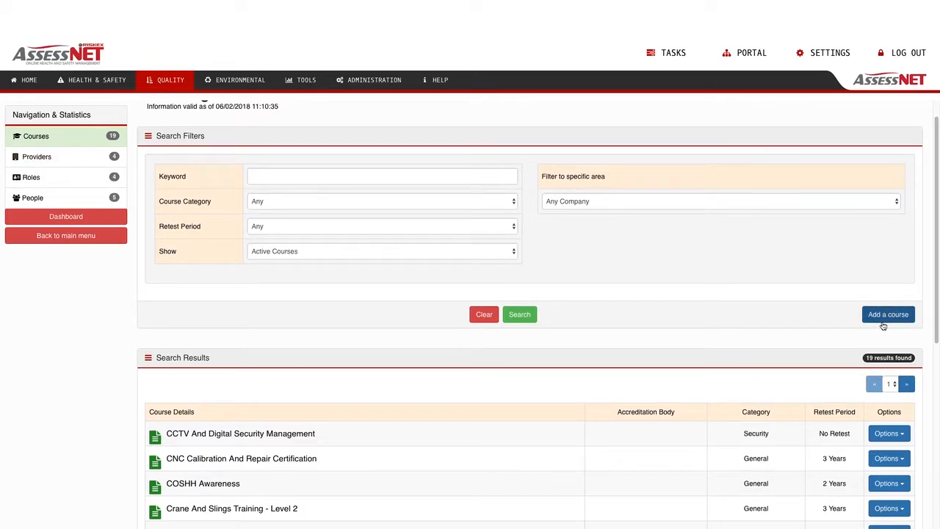
click(885, 317)
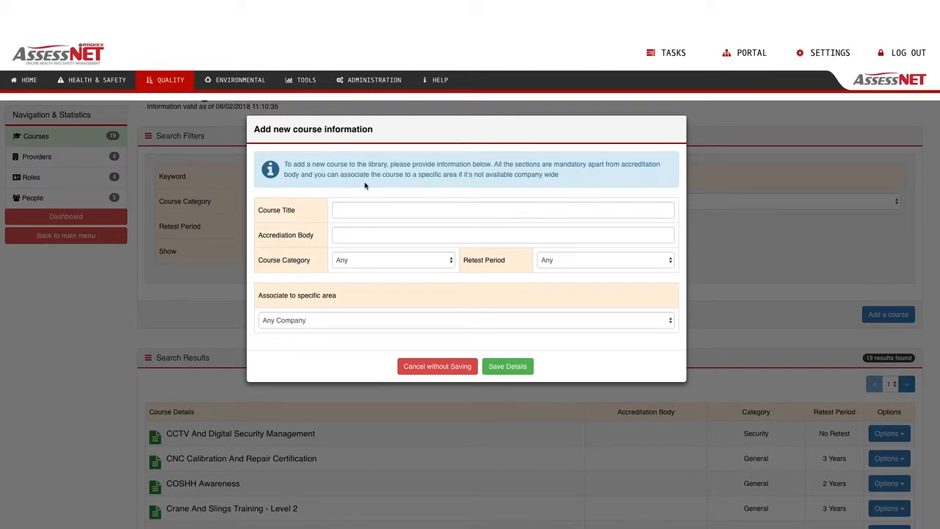
- Examine the new course form's title, accreditation, category, retest period and area options, and cancel it without saving
click(375, 211)
click(361, 233)
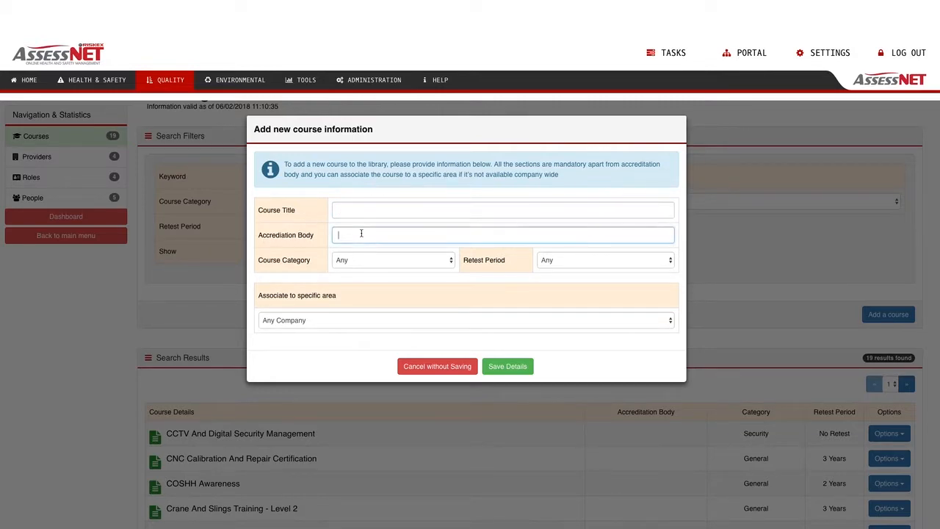
click(419, 262)
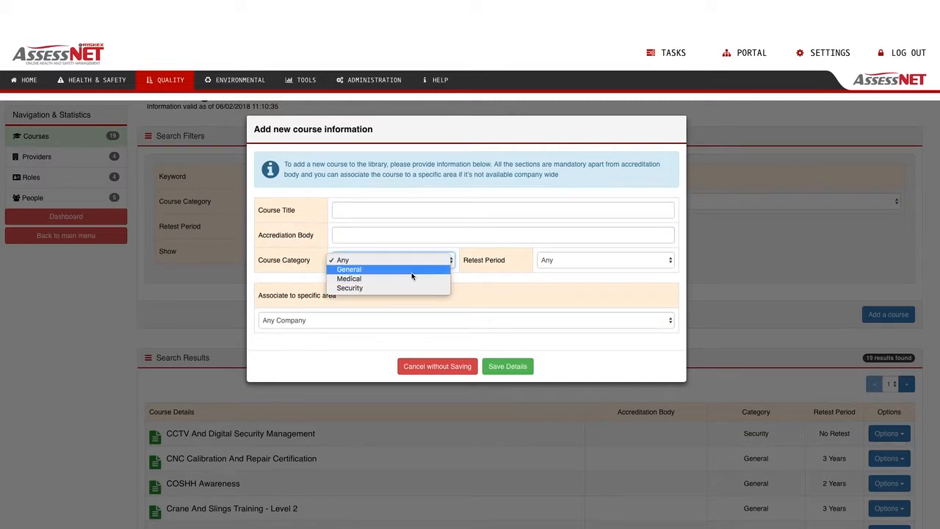
click(651, 263)
click(651, 263)
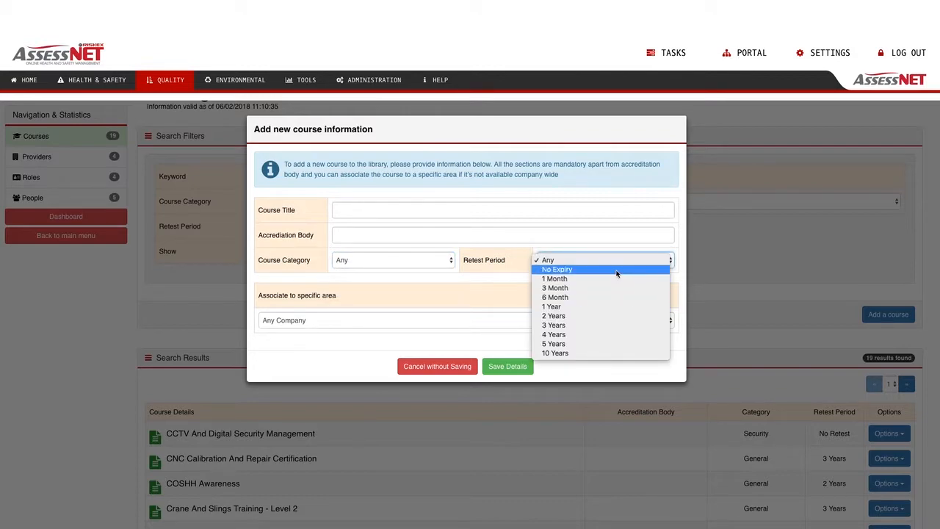
click(465, 282)
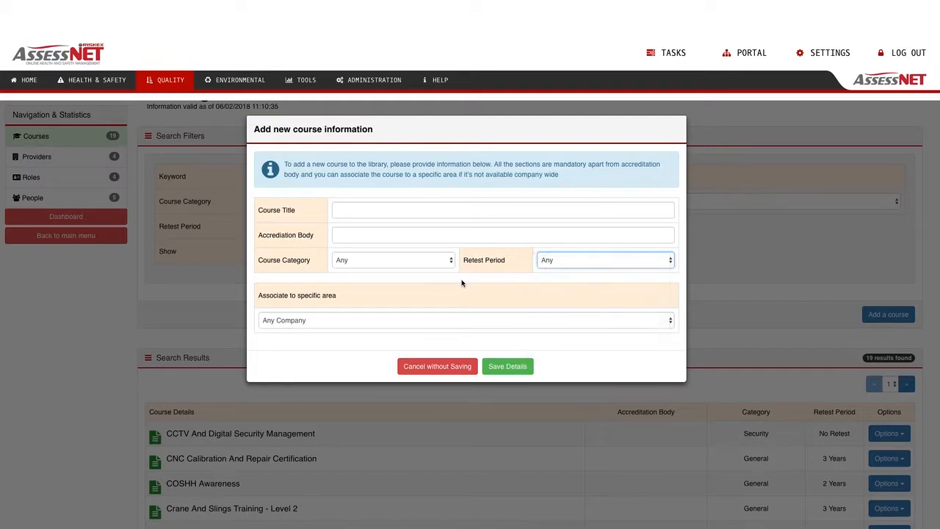
click(364, 323)
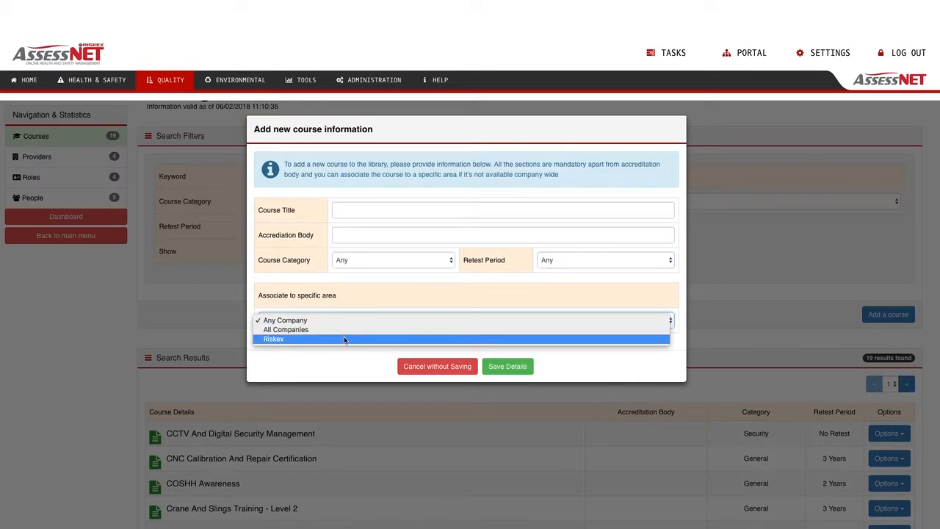
click(524, 272)
click(648, 259)
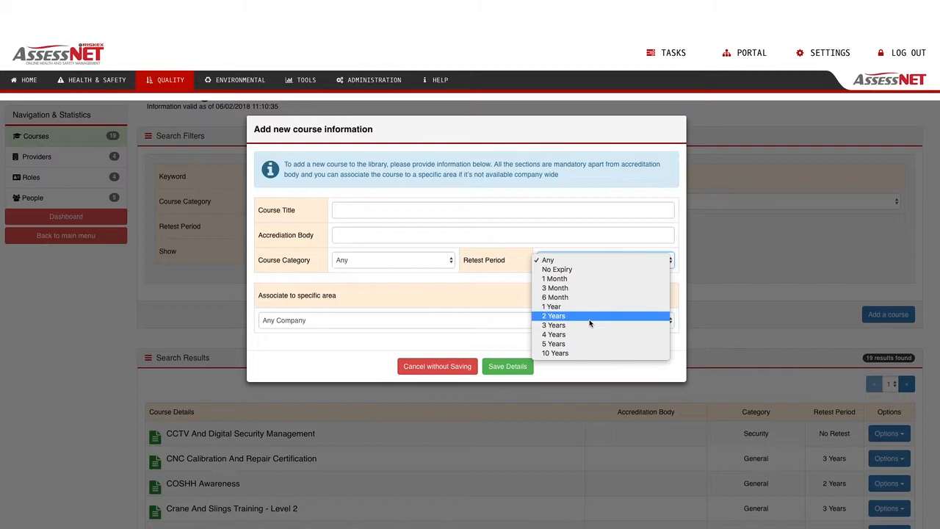
click(498, 290)
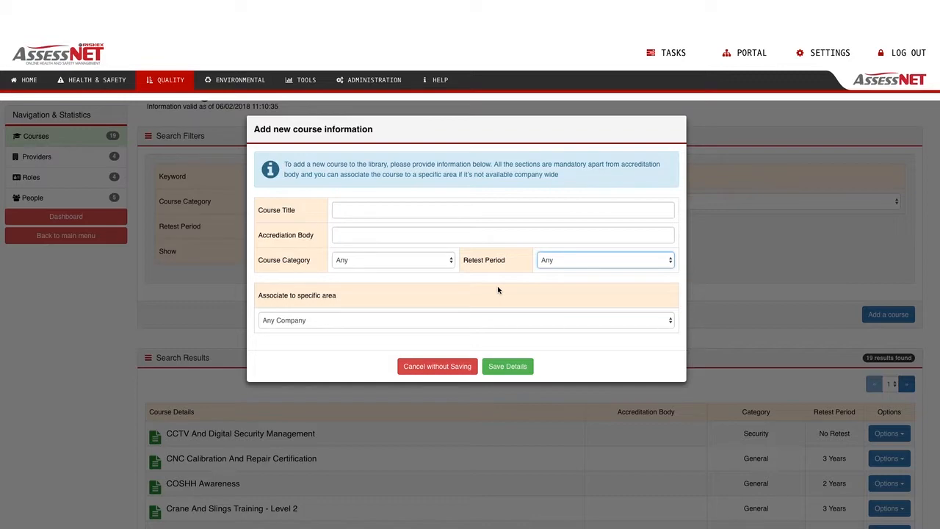
click(446, 374)
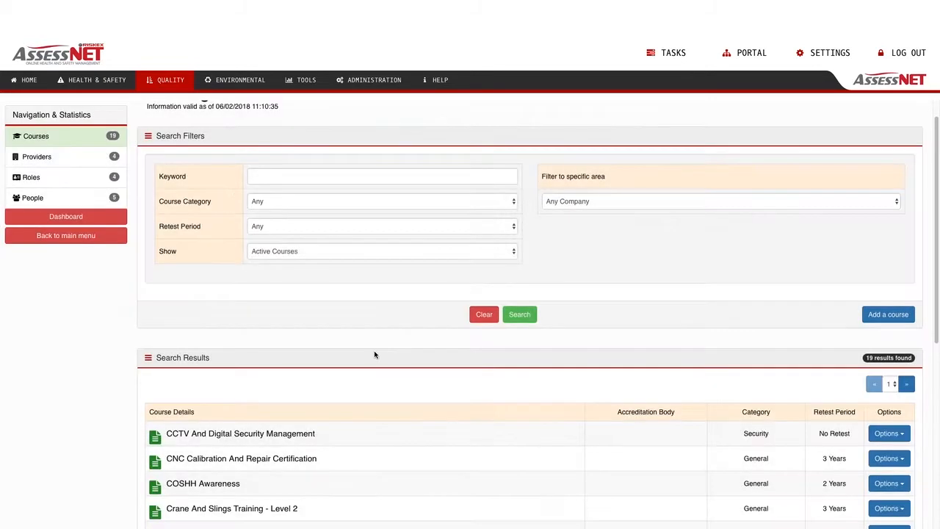
- Edit the CCTV And Digital Security Management course, set its retest period to 1 Year, and save the details
scroll(936, 321, down, 3)
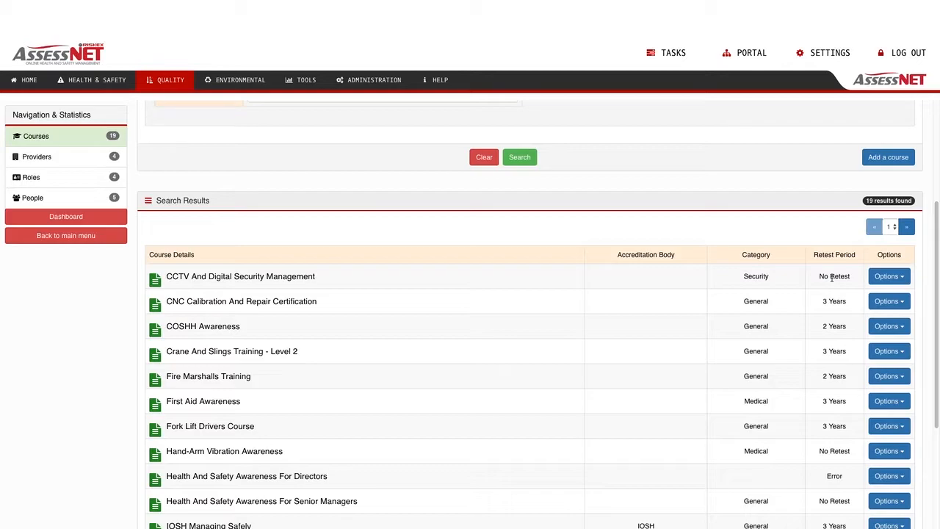
click(903, 280)
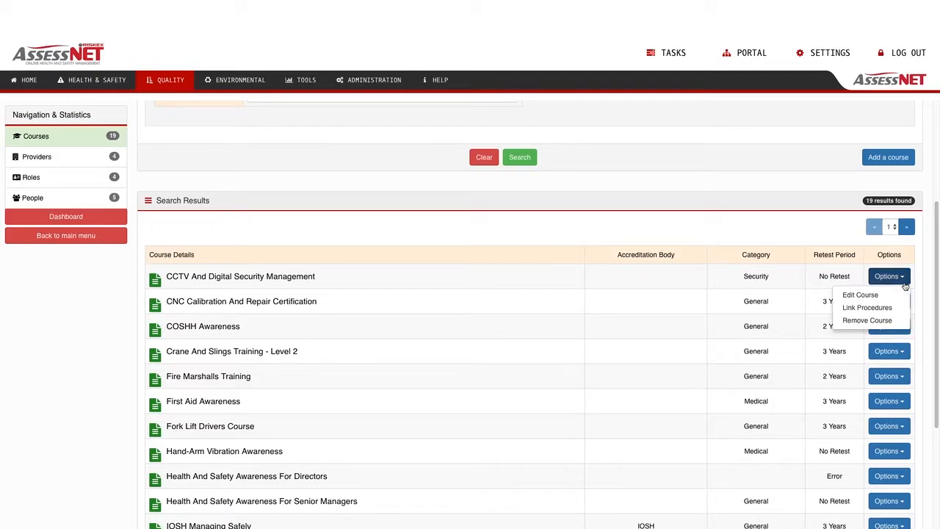
click(872, 300)
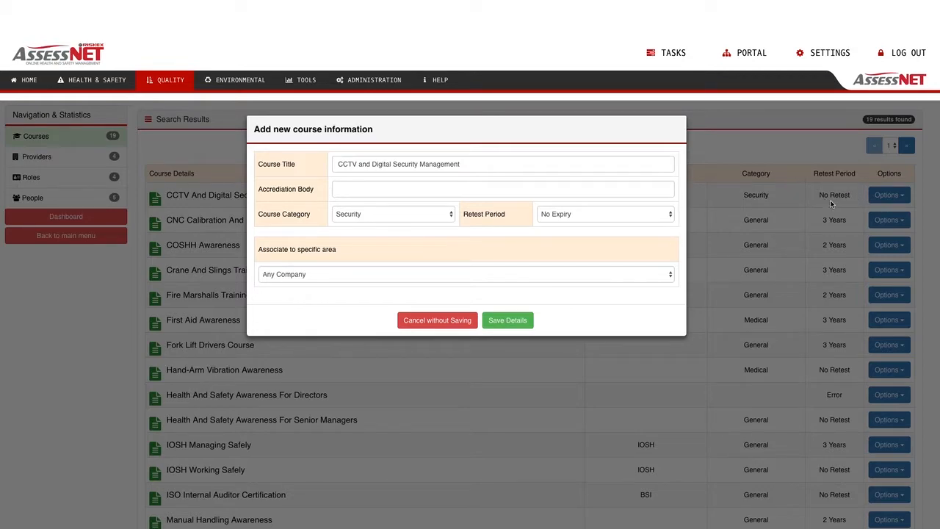
click(587, 219)
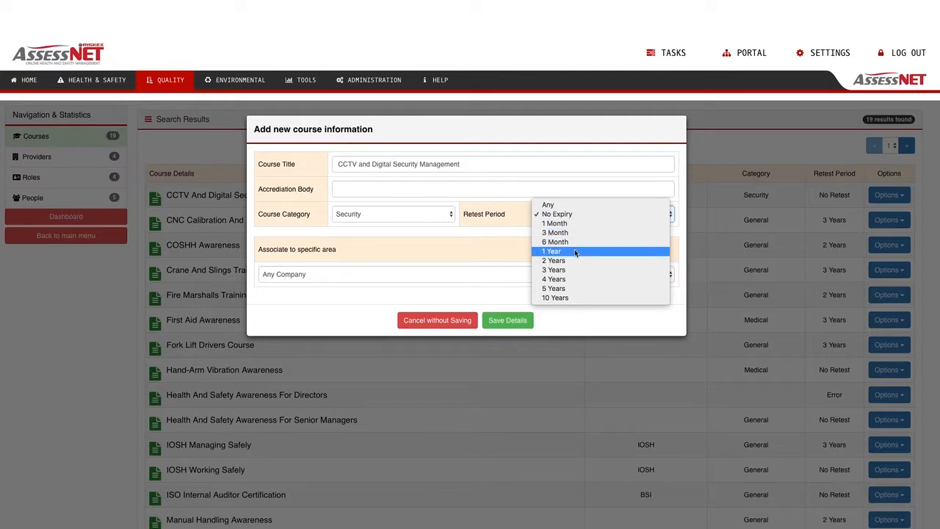
click(574, 252)
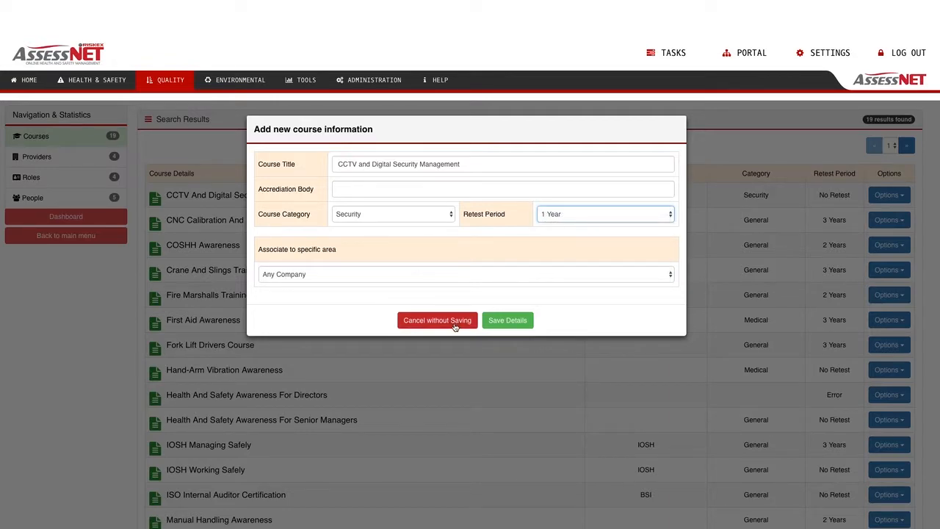
click(490, 326)
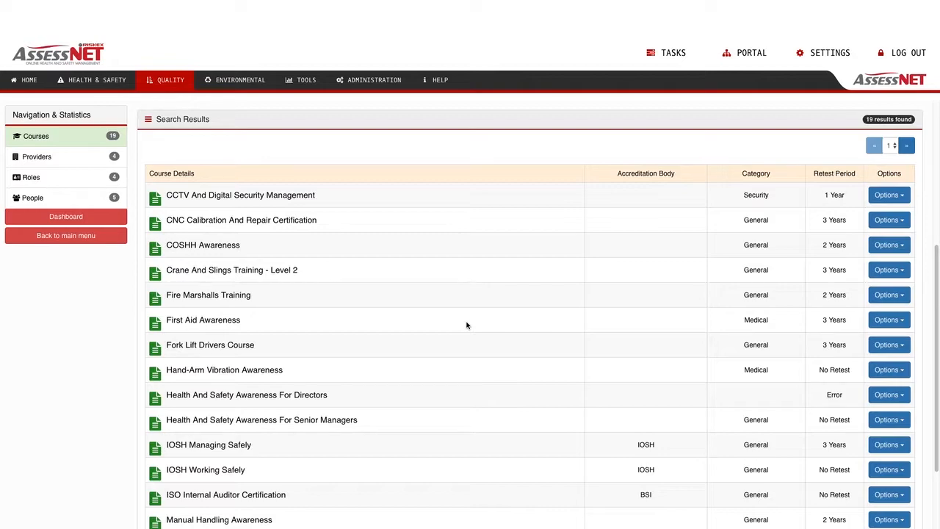
- Open the training providers section and search for all Active Providers across any course
drag(935, 288, 923, 144)
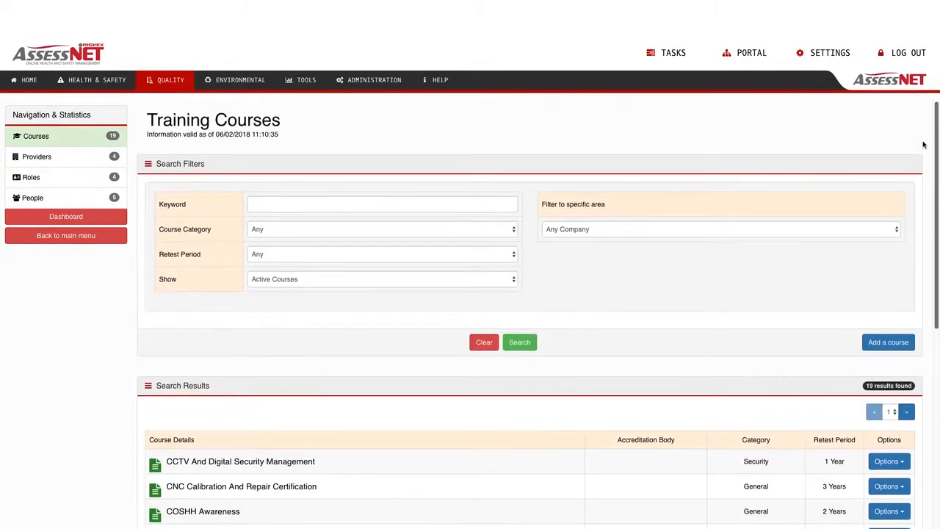
click(45, 158)
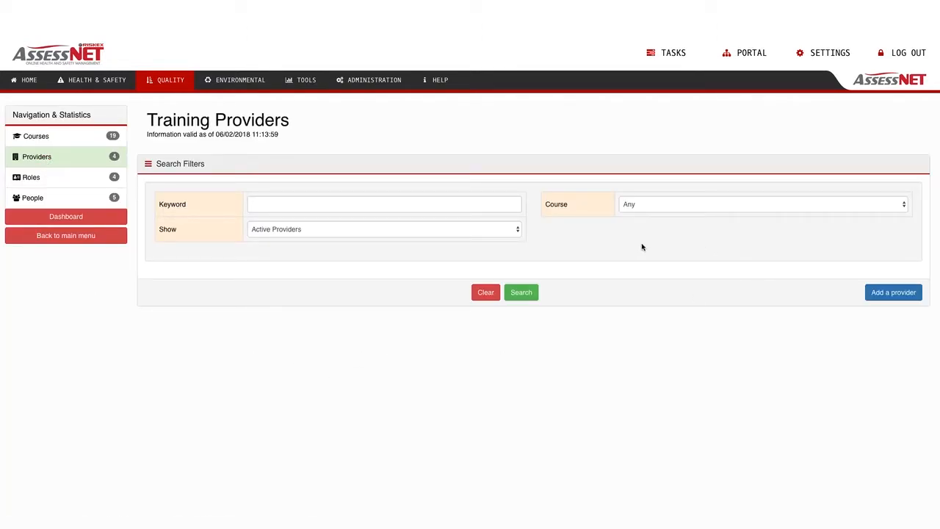
click(394, 199)
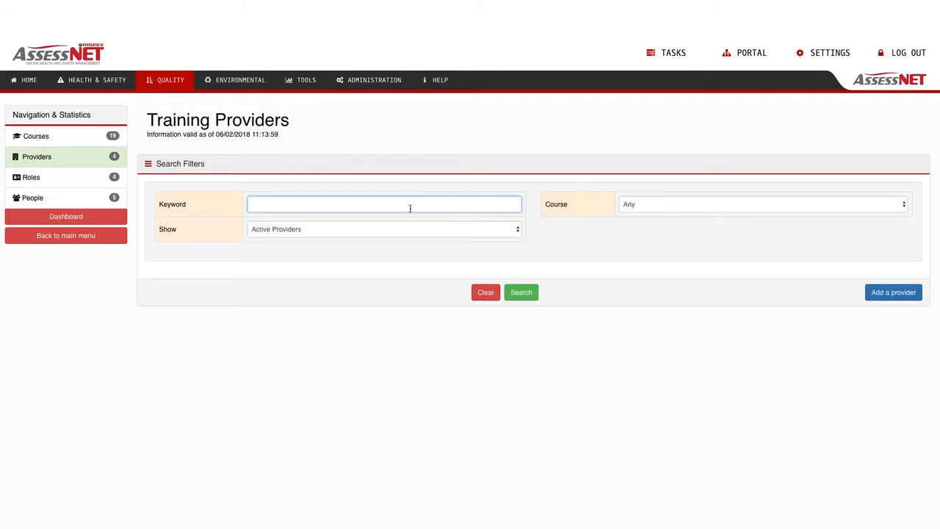
click(775, 209)
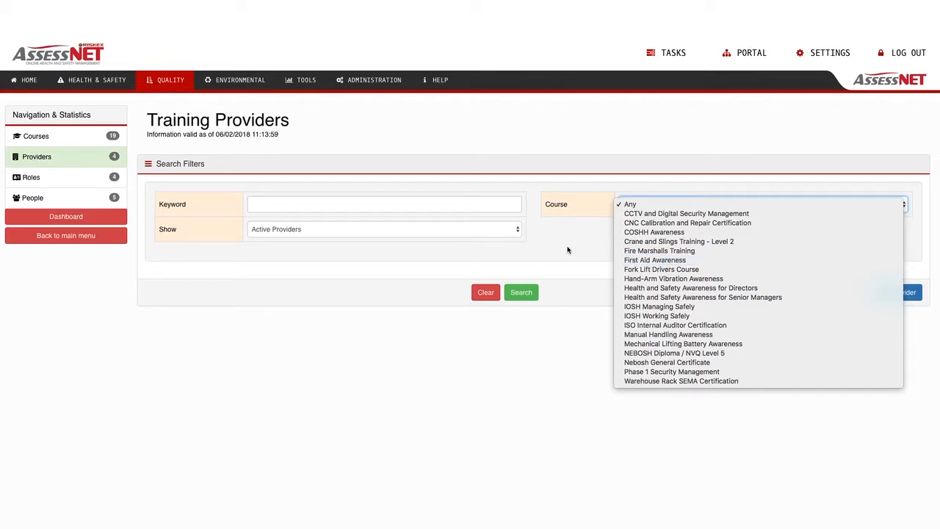
click(495, 233)
click(521, 293)
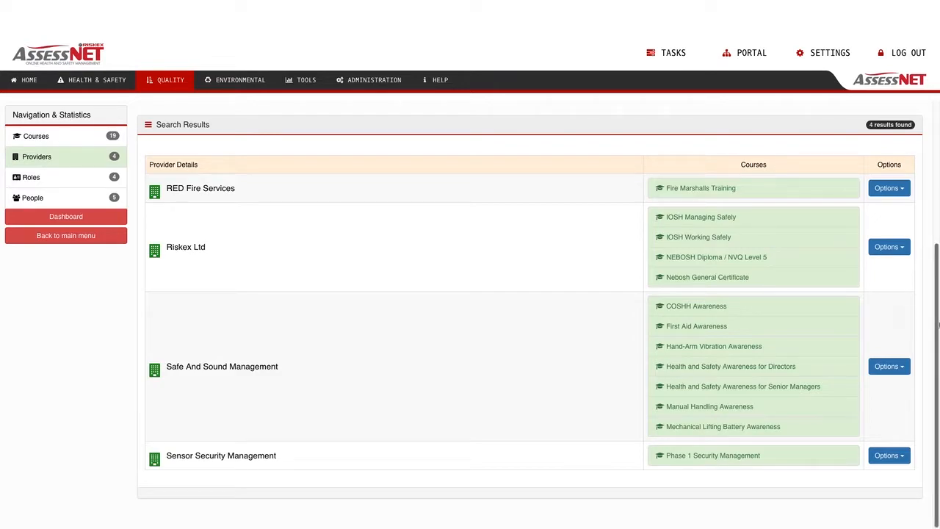
- Try assigning the IOSH Managing Safely course in a new provider form, and cancel the form without saving
scroll(932, 323, up, 3)
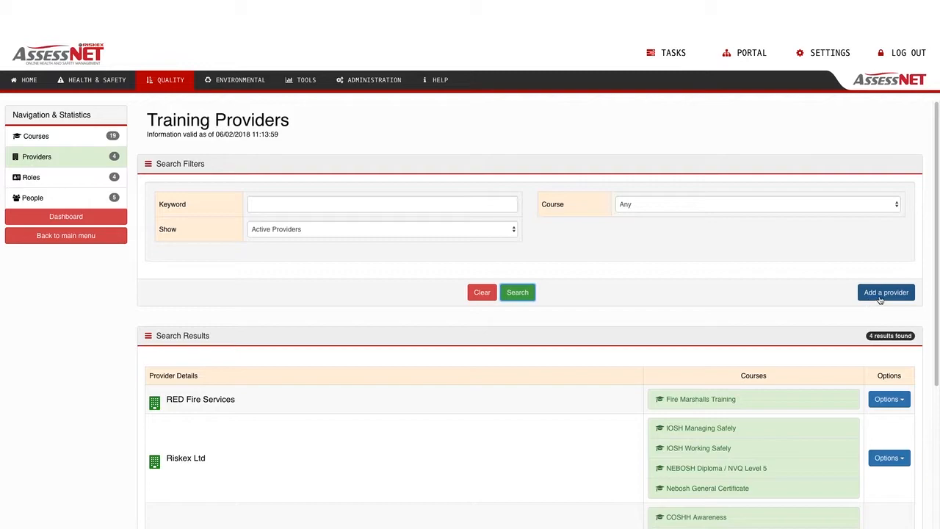
click(880, 293)
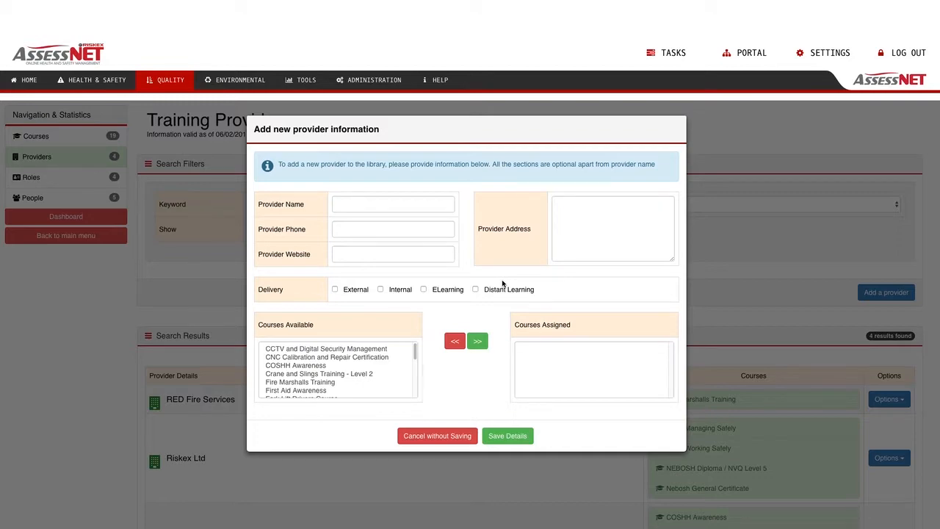
click(394, 232)
click(386, 206)
click(384, 254)
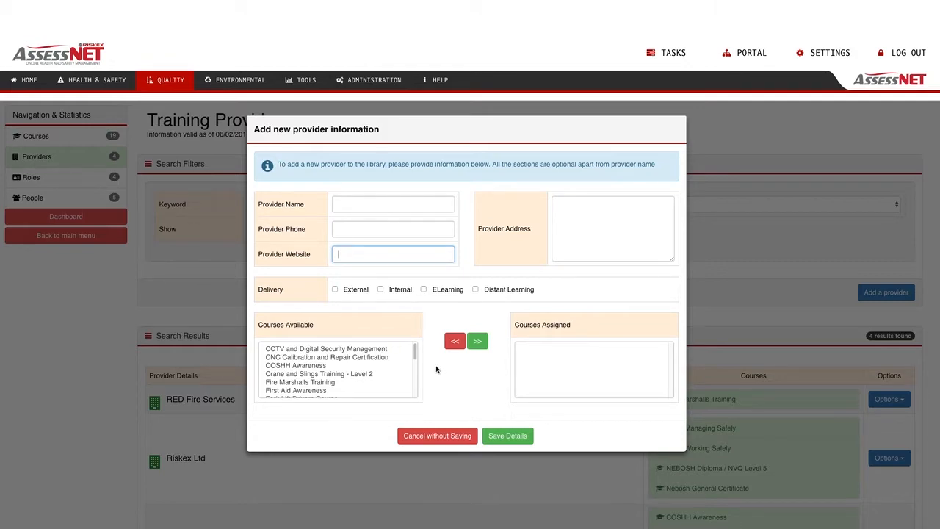
drag(415, 352, 415, 377)
click(301, 361)
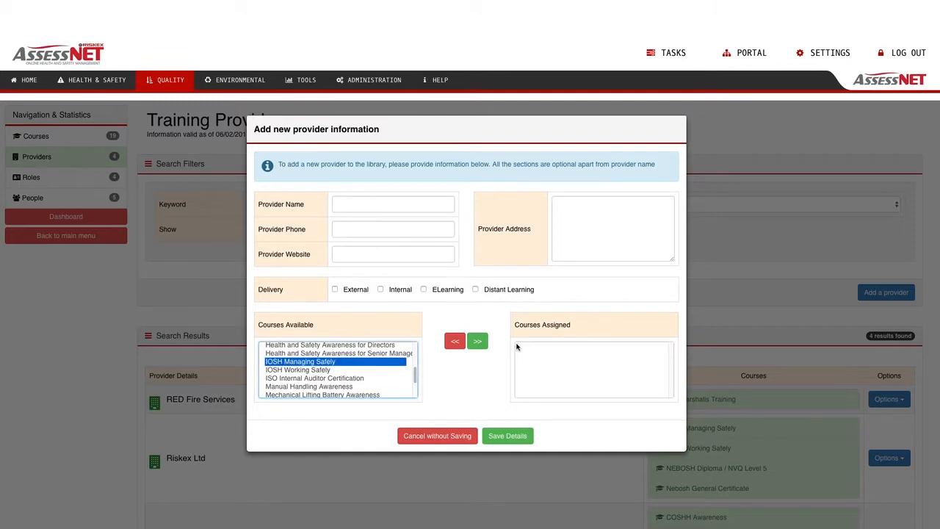
click(477, 341)
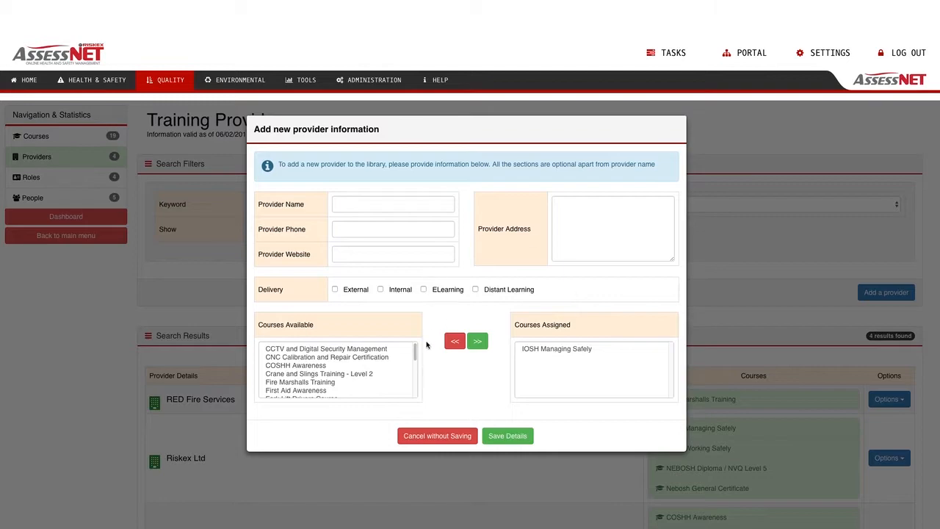
click(438, 436)
- Edit the Riskex Ltd provider, add COSHH Awareness to its assigned courses, and save the details
scroll(937, 262, down, 3)
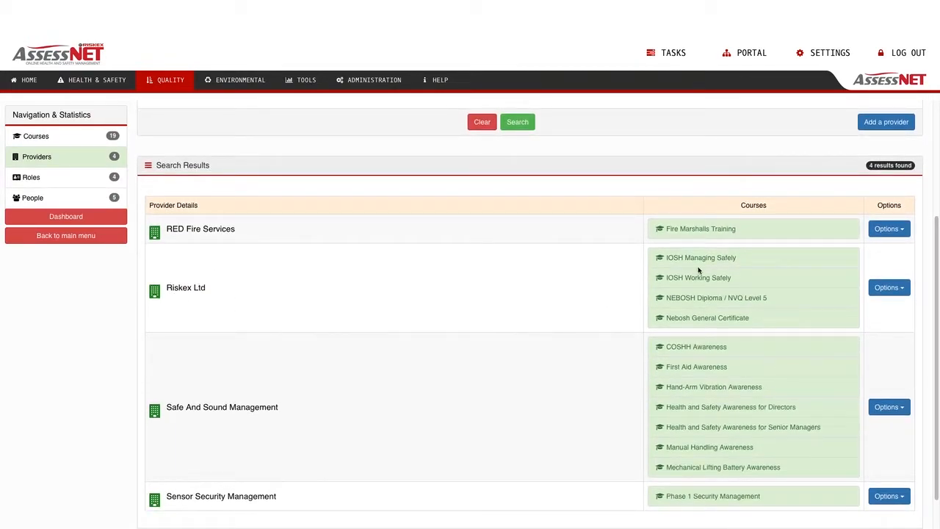
click(885, 290)
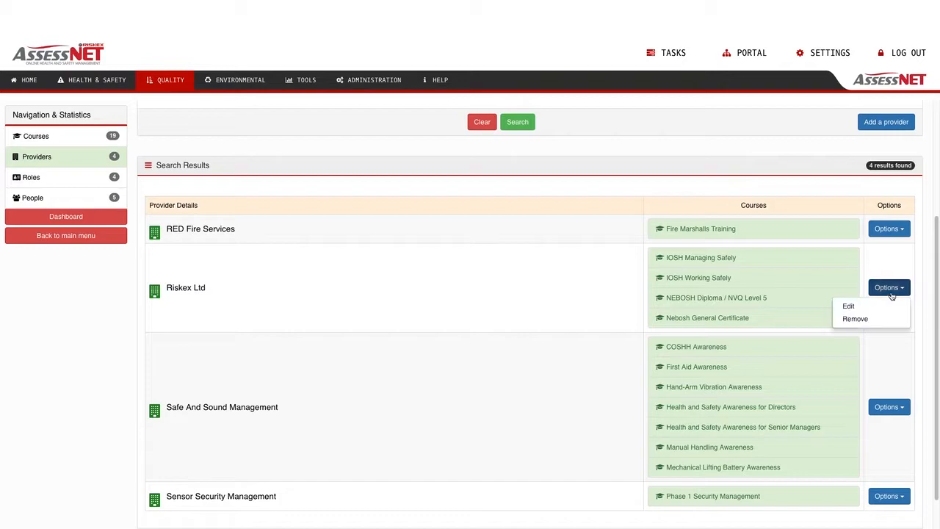
click(870, 308)
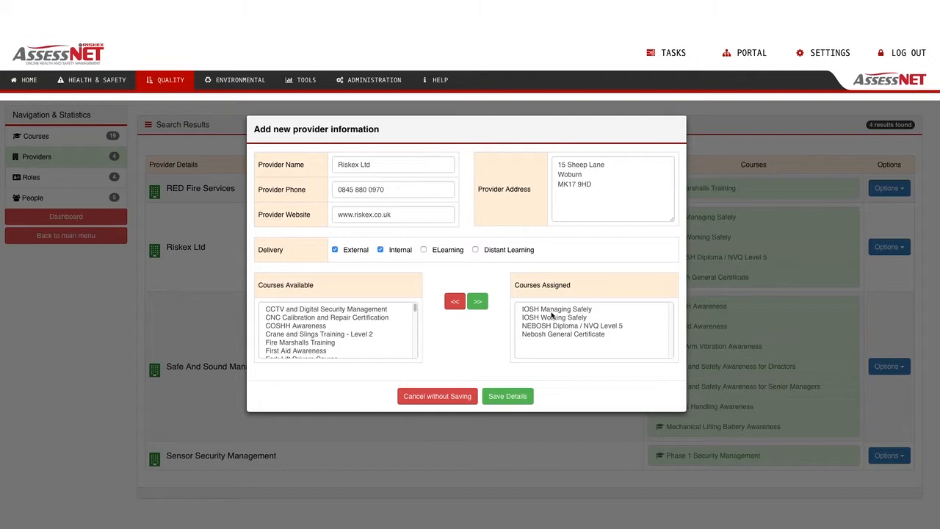
click(322, 328)
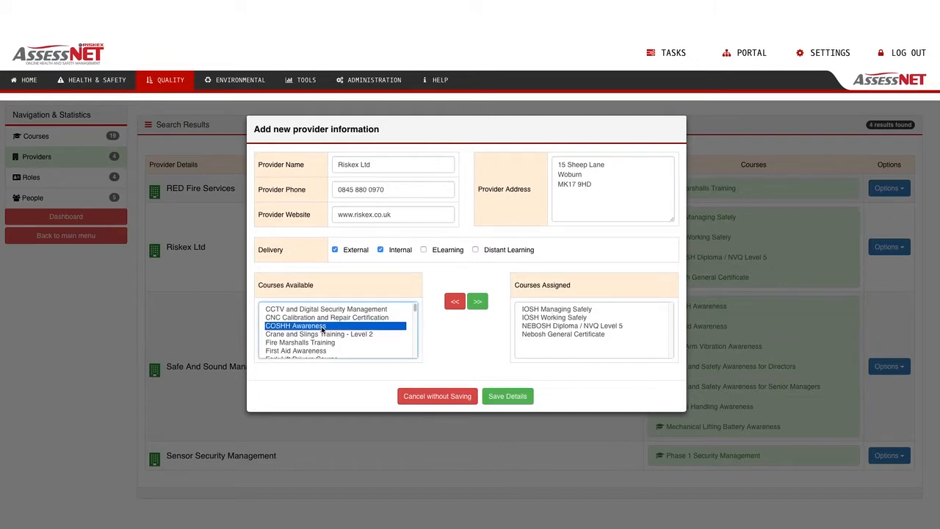
click(479, 303)
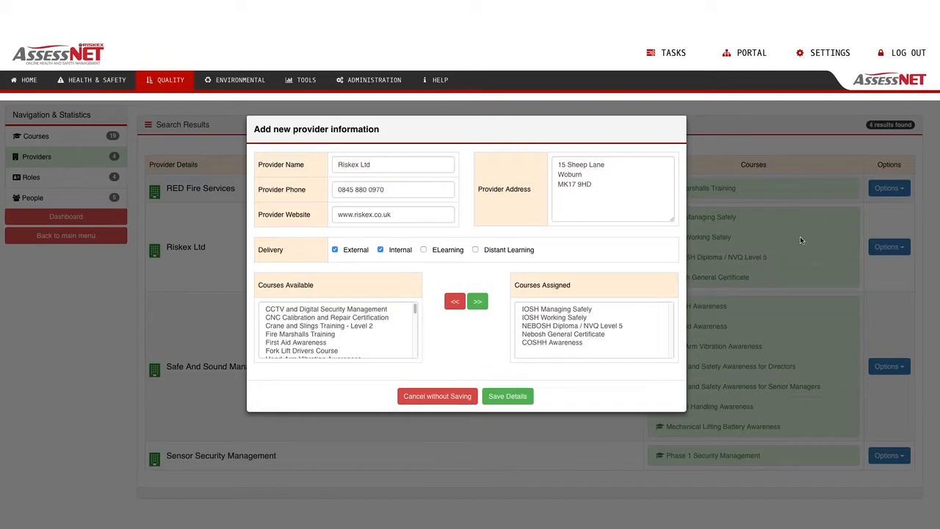
click(510, 398)
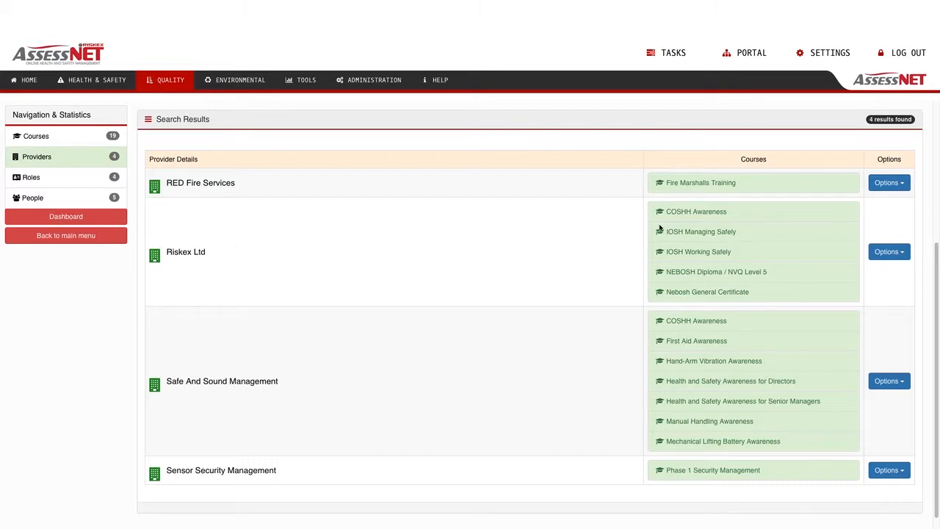
click(892, 252)
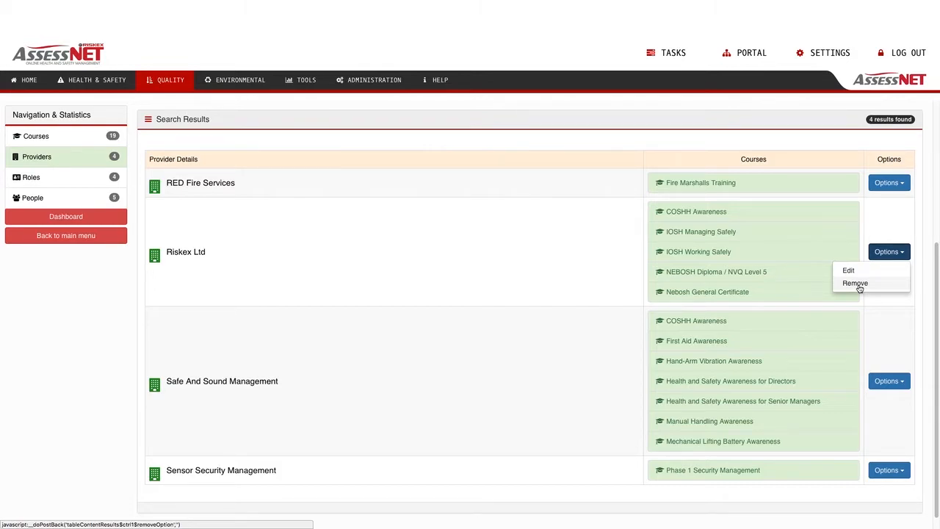
click(273, 253)
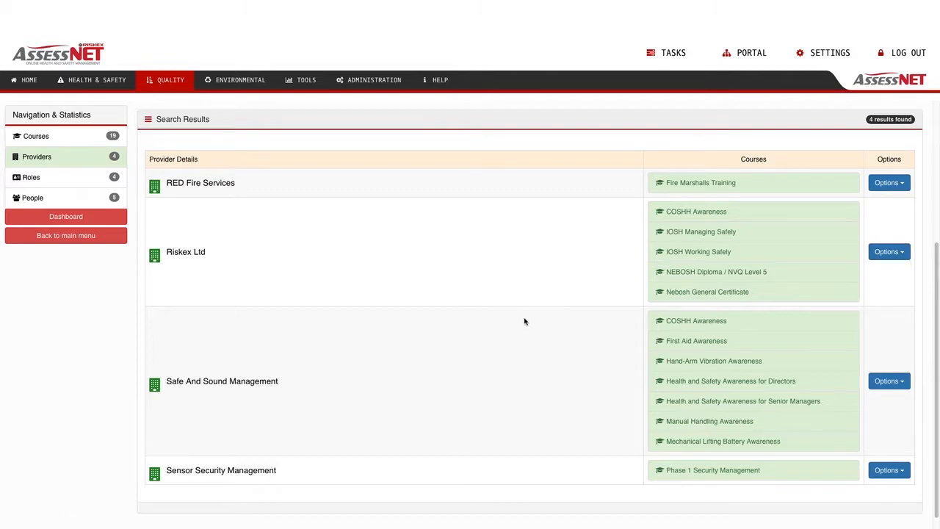
scroll(533, 270, up, 5)
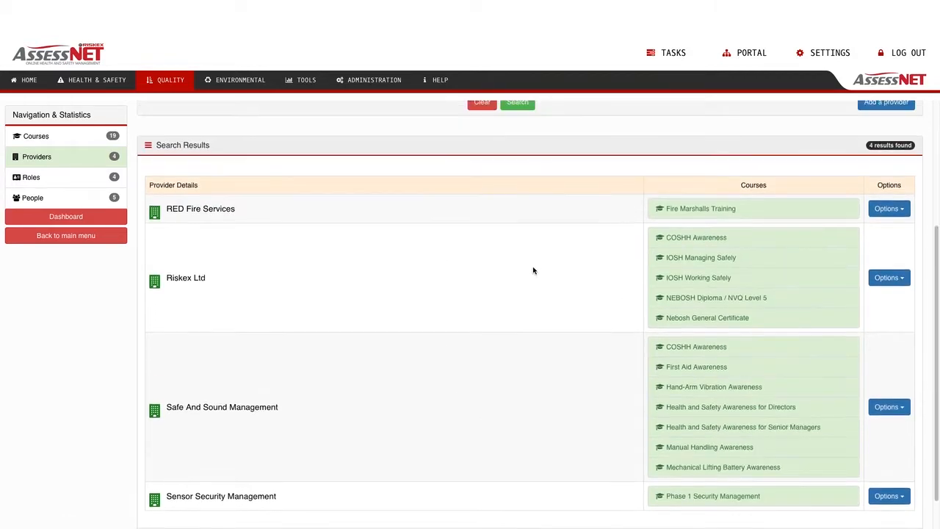
click(423, 199)
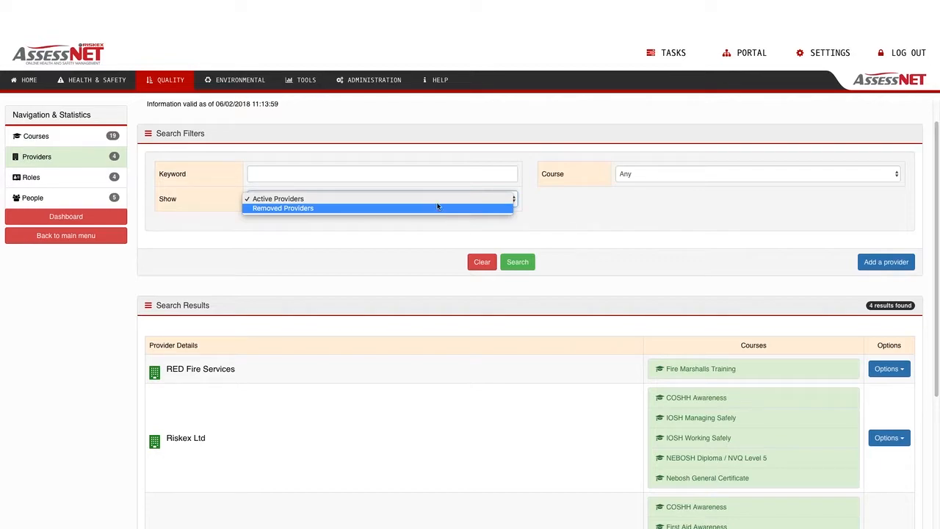
click(441, 200)
- Open the Roles and Responsibilities section of the training records
click(26, 180)
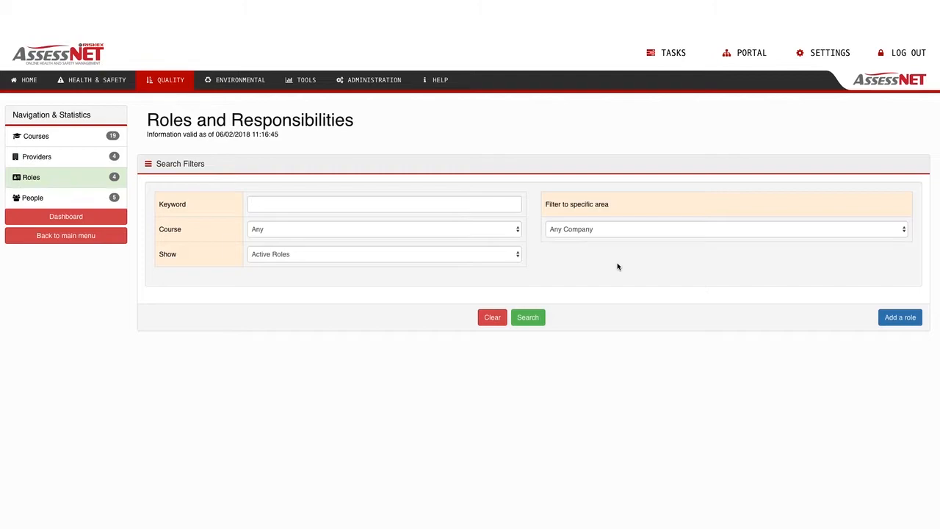
- Review the Keyword, Course and Show filters for roles, keeping Course at Any and Show at Active Roles
click(332, 205)
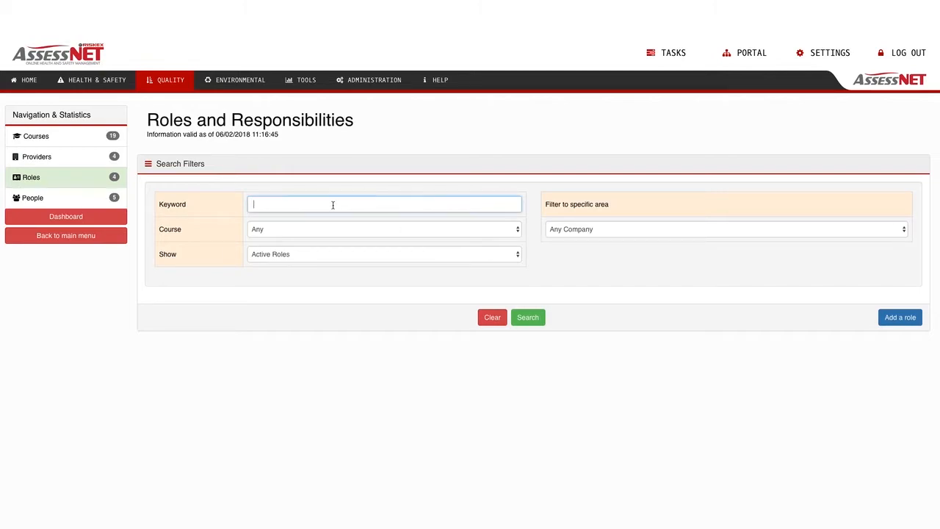
click(301, 235)
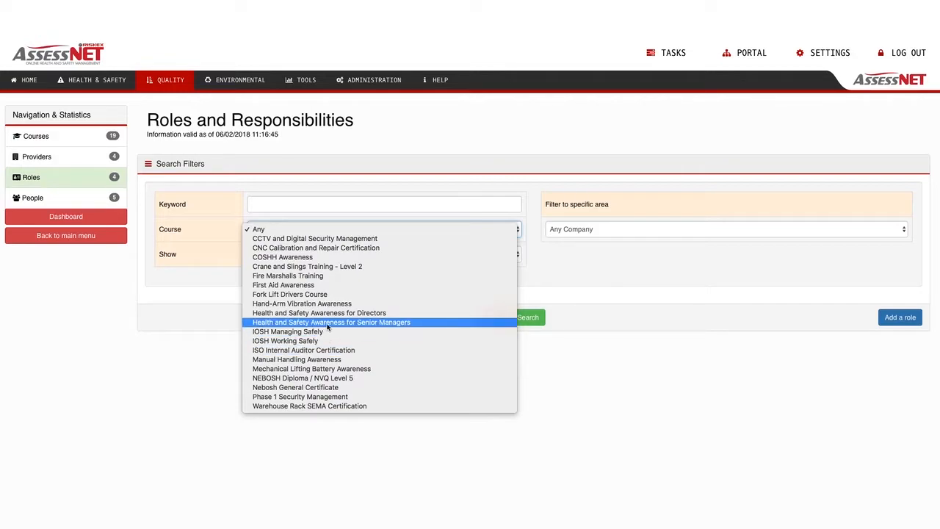
click(520, 257)
click(520, 257)
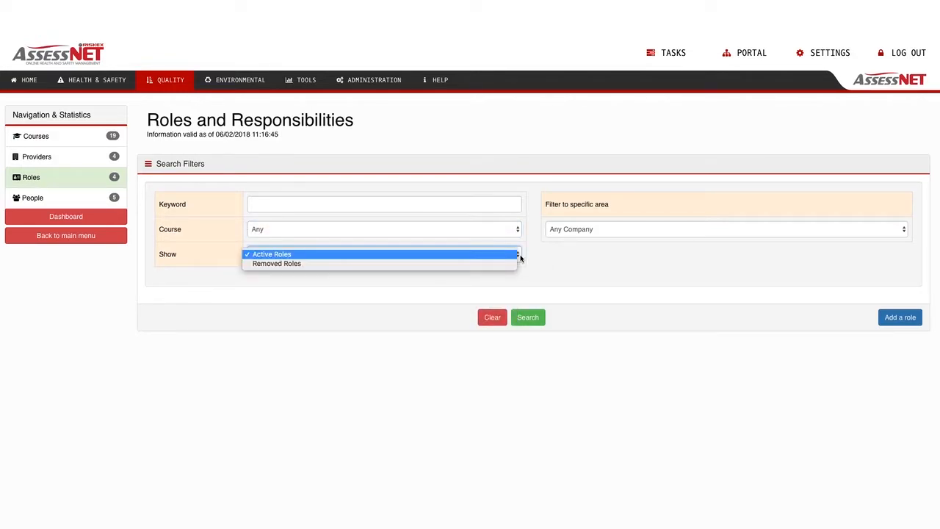
click(552, 265)
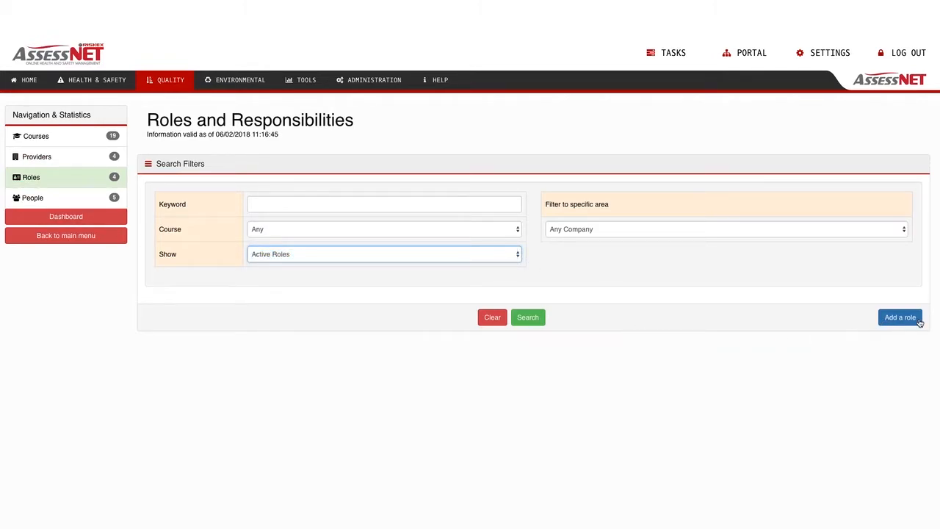
- View the name and description fields of a new job role form, and cancel it without saving
click(890, 319)
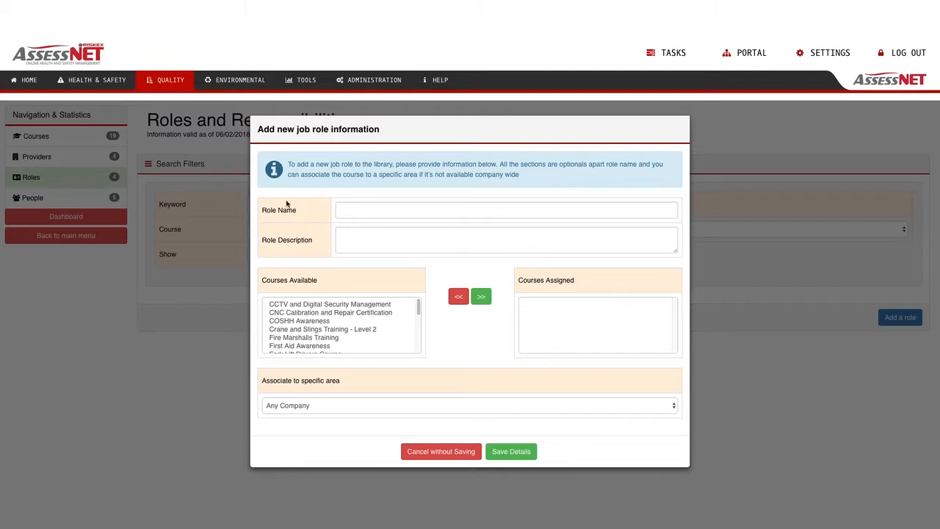
click(379, 212)
click(373, 235)
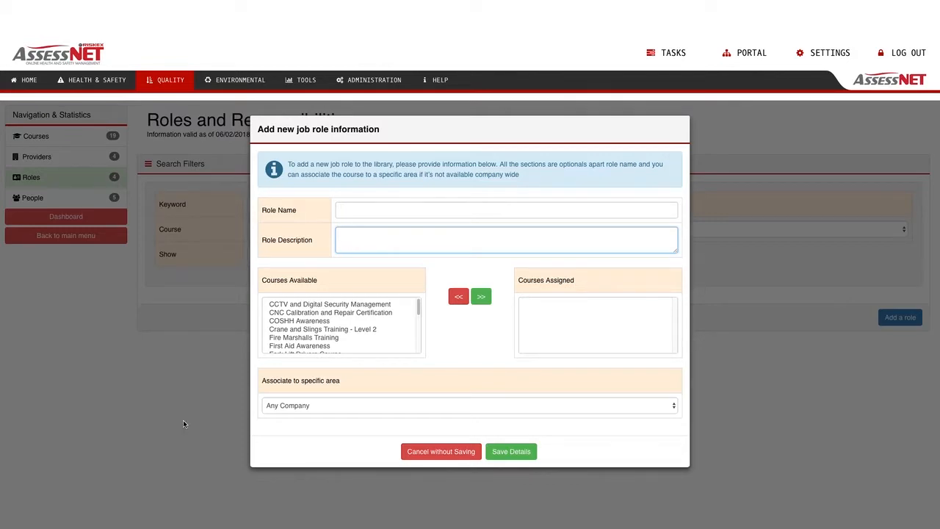
click(468, 452)
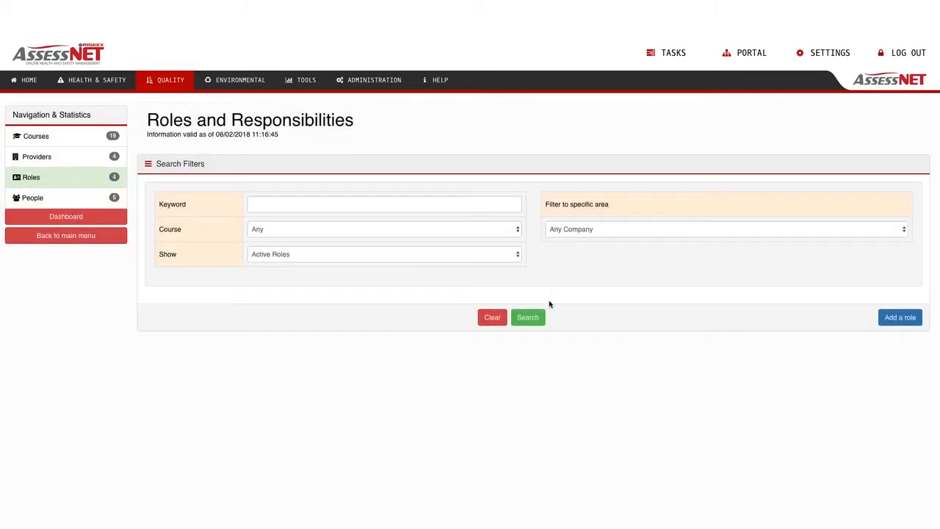
- Search for all Active Roles across any course and company, and read the role descriptions in the results
click(534, 318)
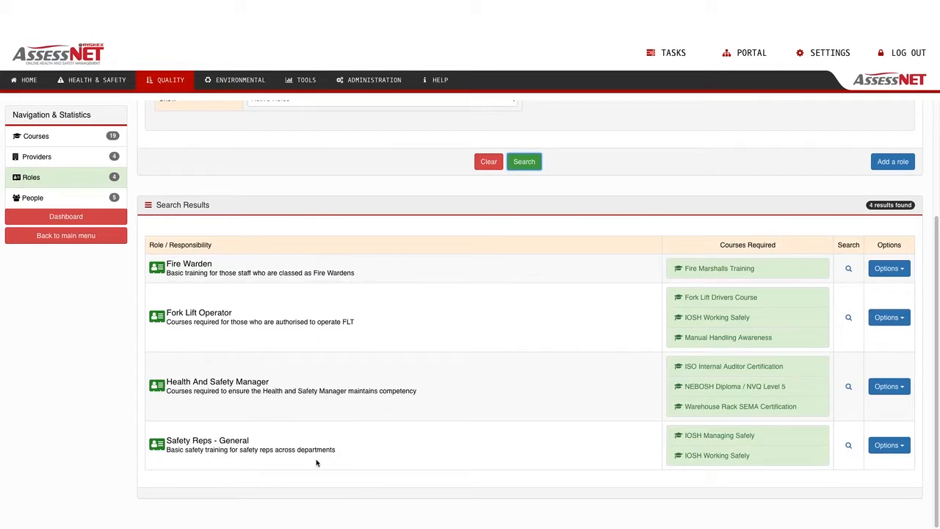
drag(168, 272, 224, 273)
drag(204, 323, 262, 323)
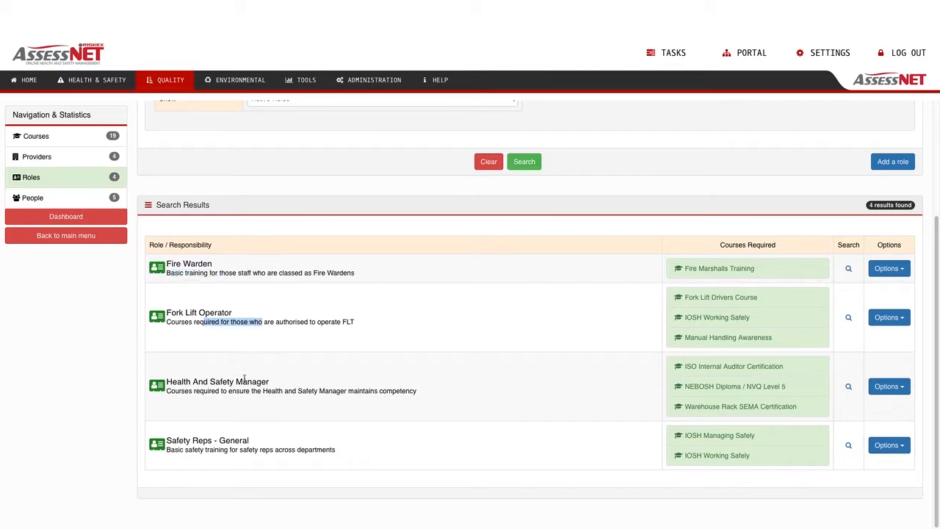
drag(239, 393, 265, 392)
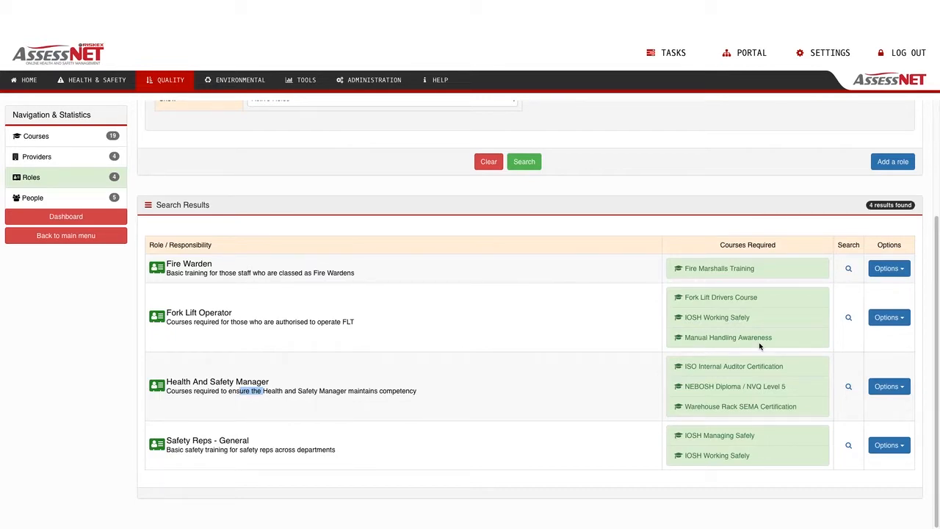
- Edit the Fork Lift Operator role, add COSHH Awareness to its assigned courses, and save the details
click(904, 320)
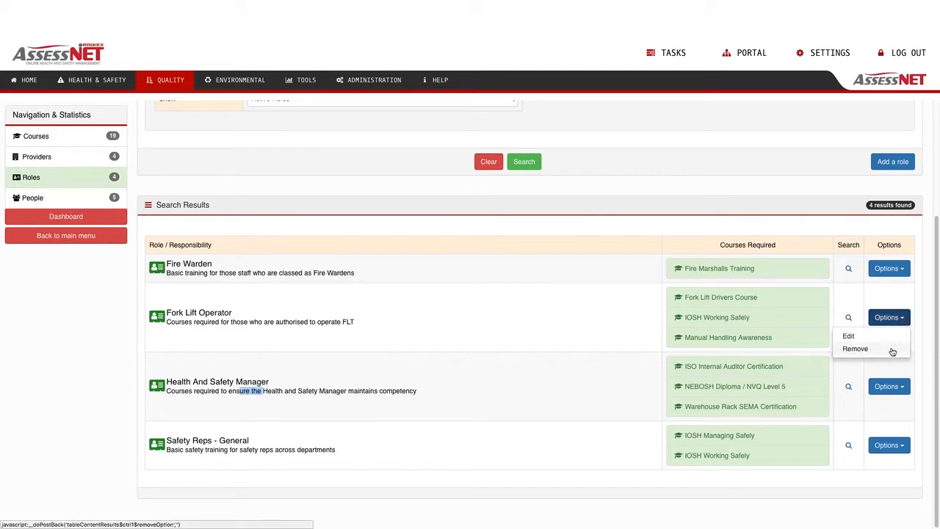
click(846, 336)
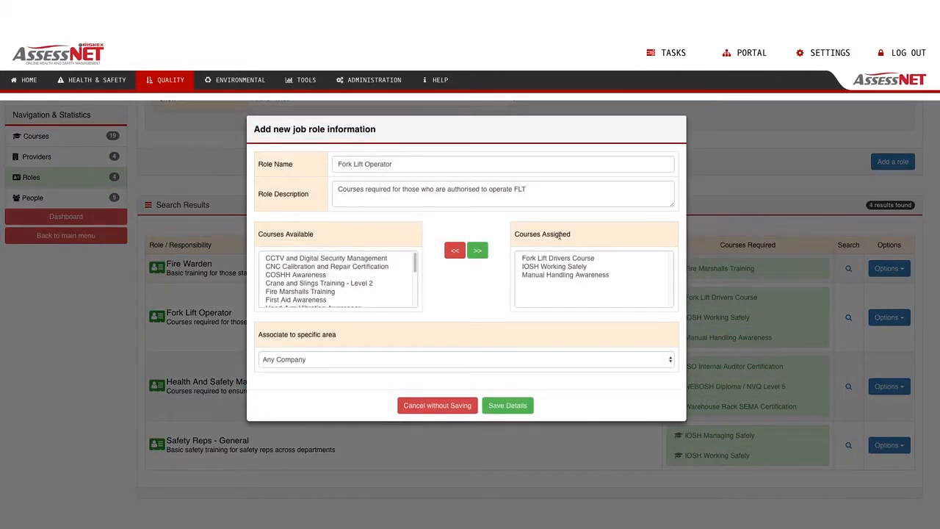
click(283, 276)
click(477, 251)
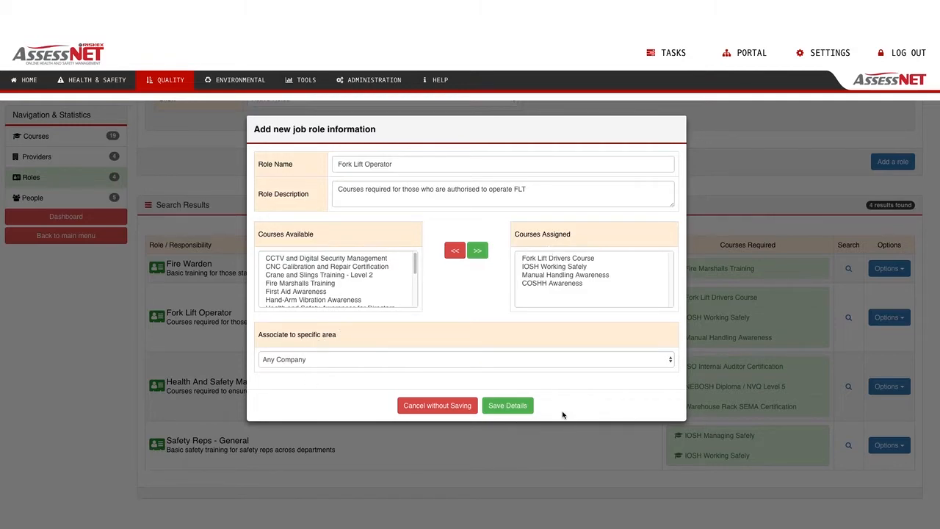
click(522, 408)
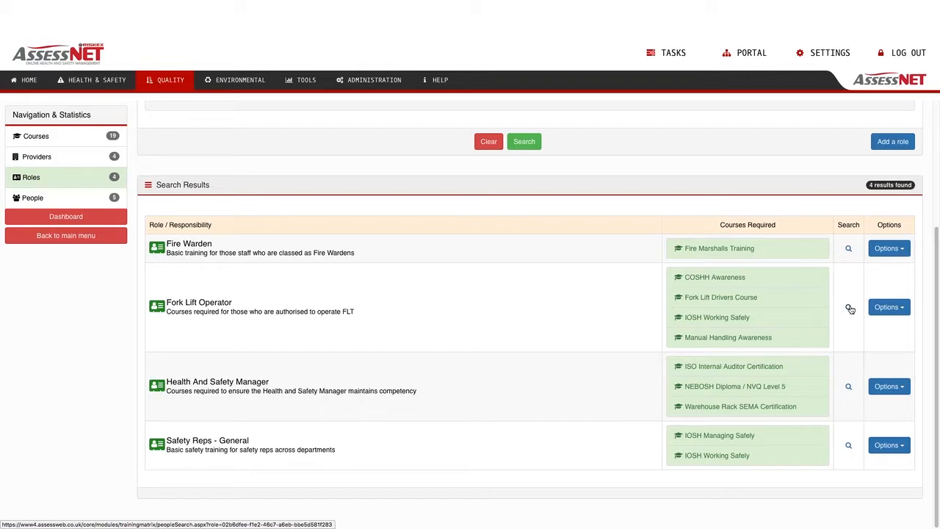
- Open the People section of the training records
scroll(823, 325, up, 5)
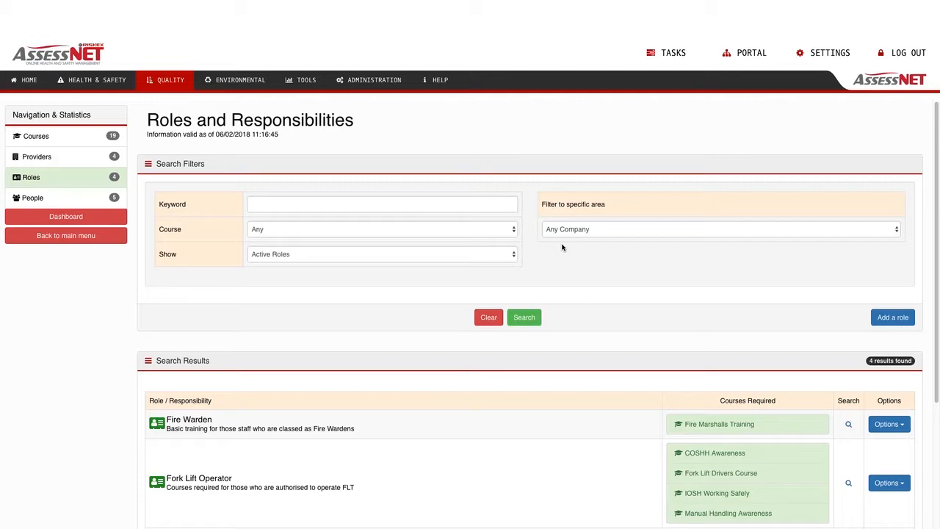
scroll(571, 242, down, 1)
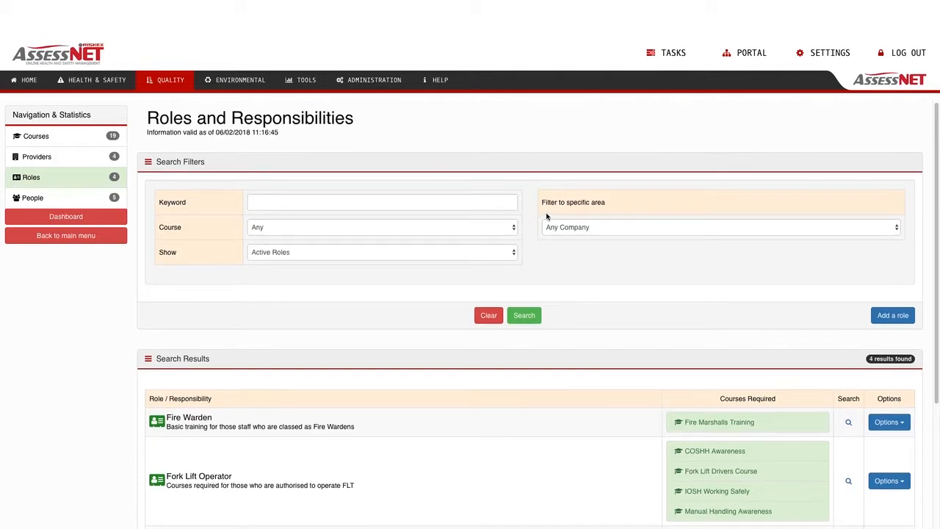
scroll(594, 295, down, 2)
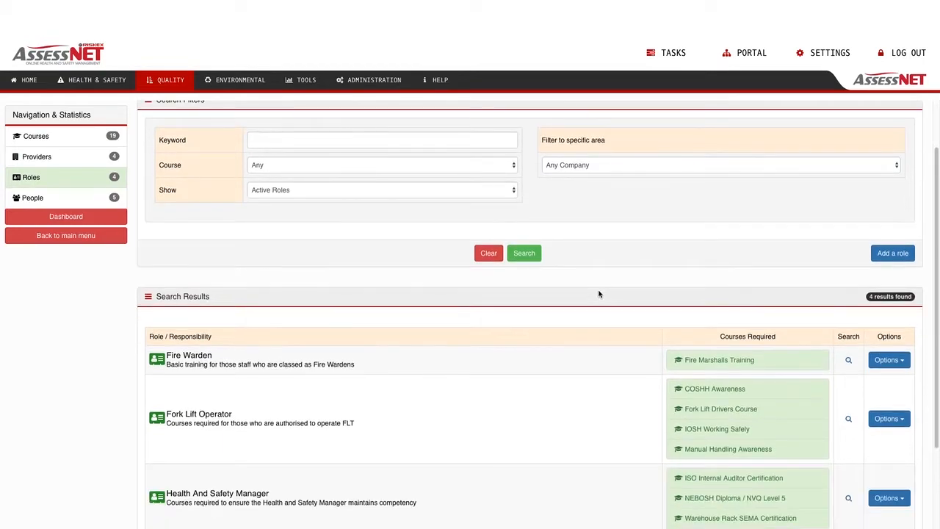
click(30, 200)
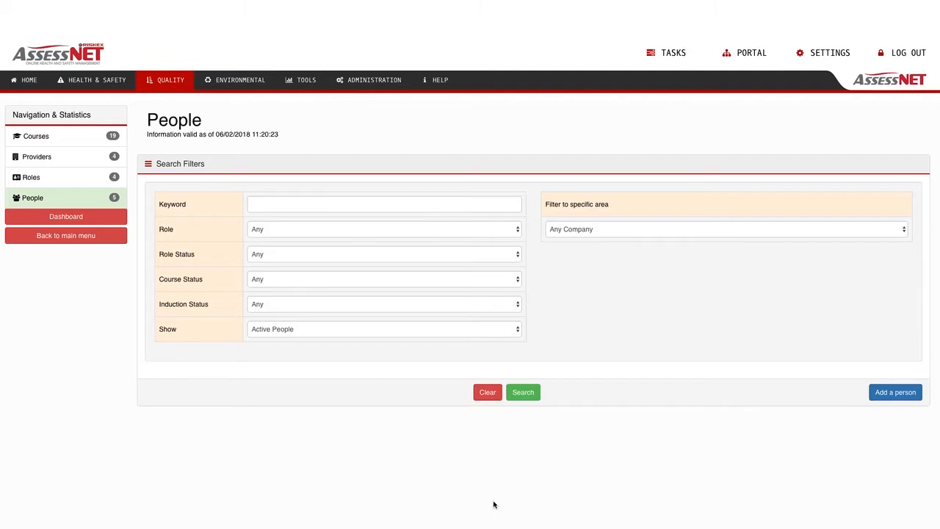
- Examine the options of the Role, Role Status, Course Status, Induction Status and Show filters for people without changing them
click(261, 206)
click(325, 237)
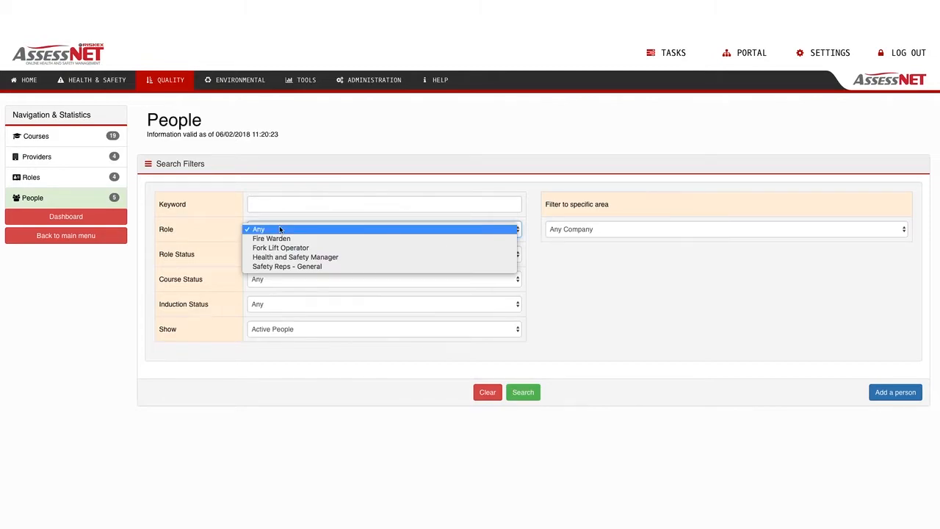
click(623, 286)
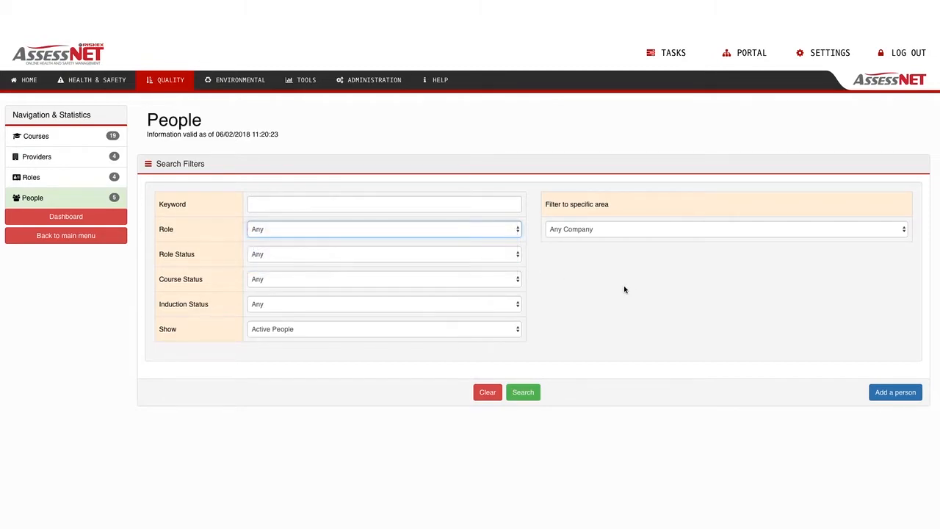
click(511, 257)
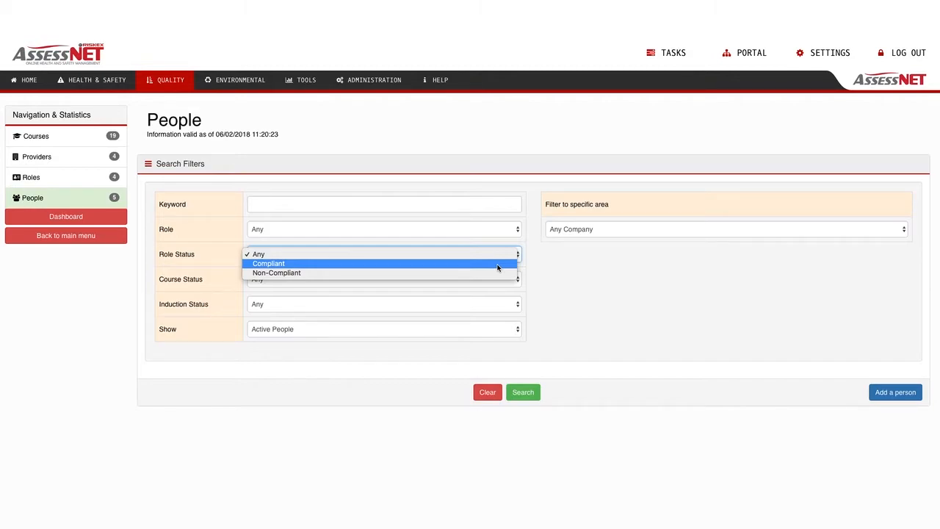
click(562, 281)
click(499, 281)
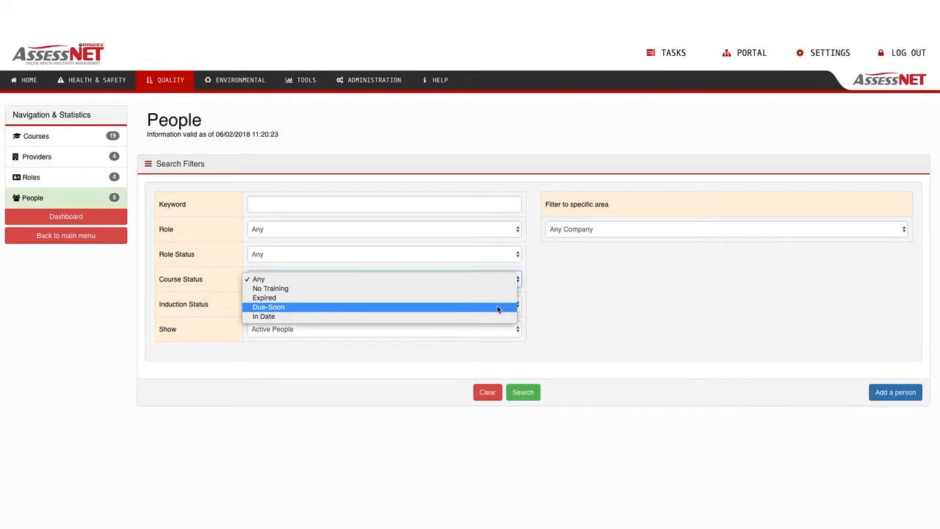
click(616, 297)
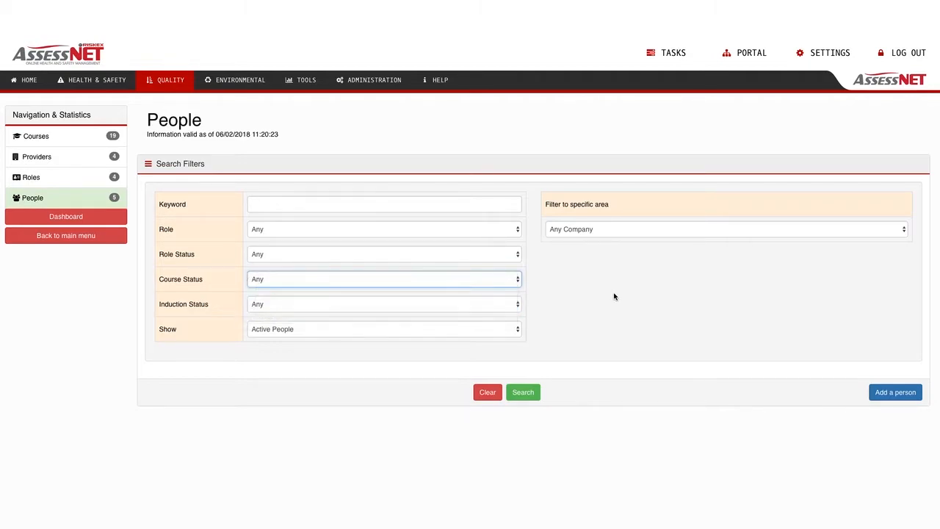
click(497, 304)
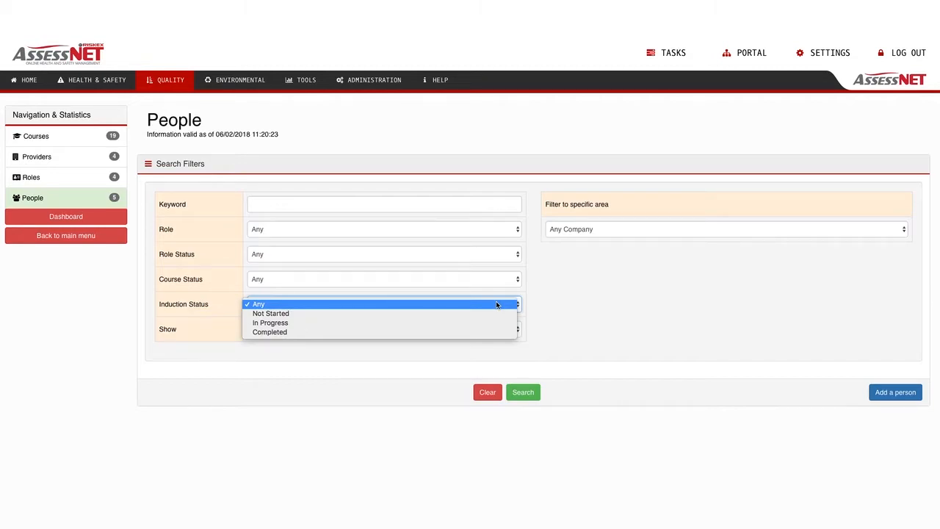
click(627, 308)
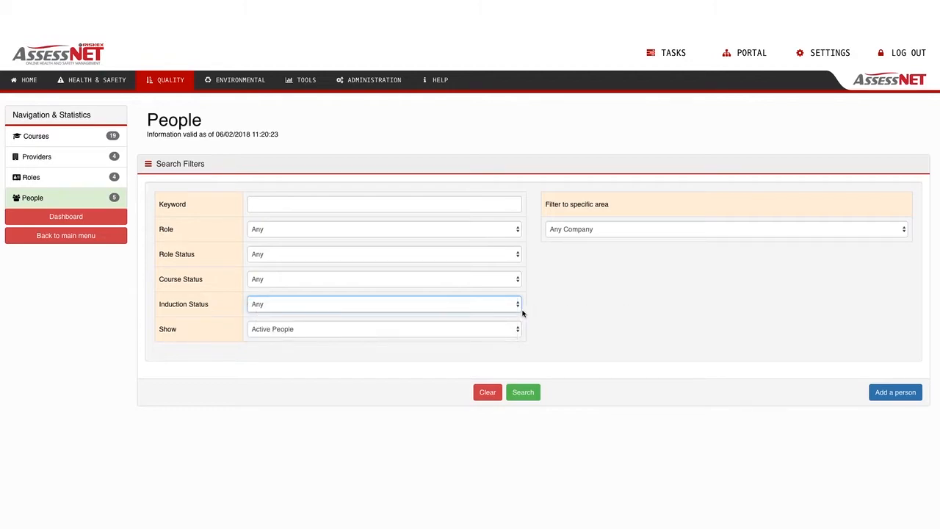
click(521, 337)
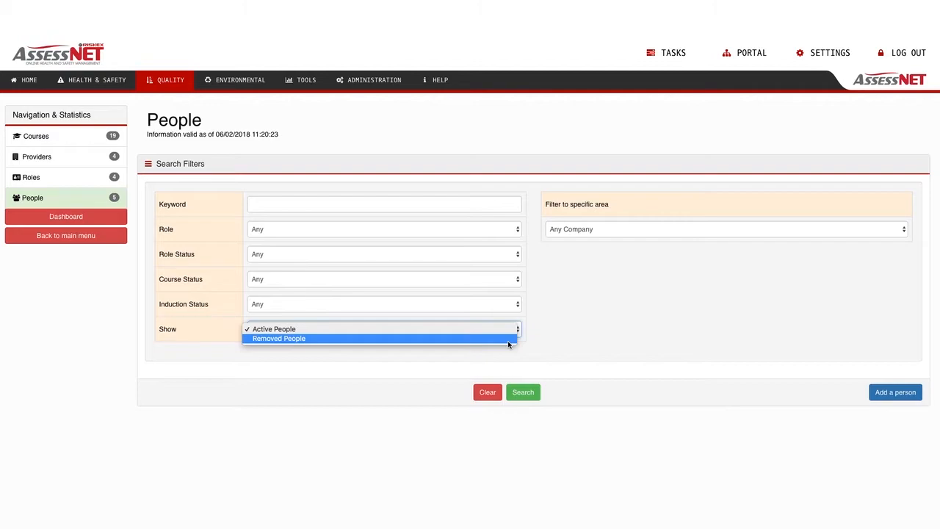
click(601, 339)
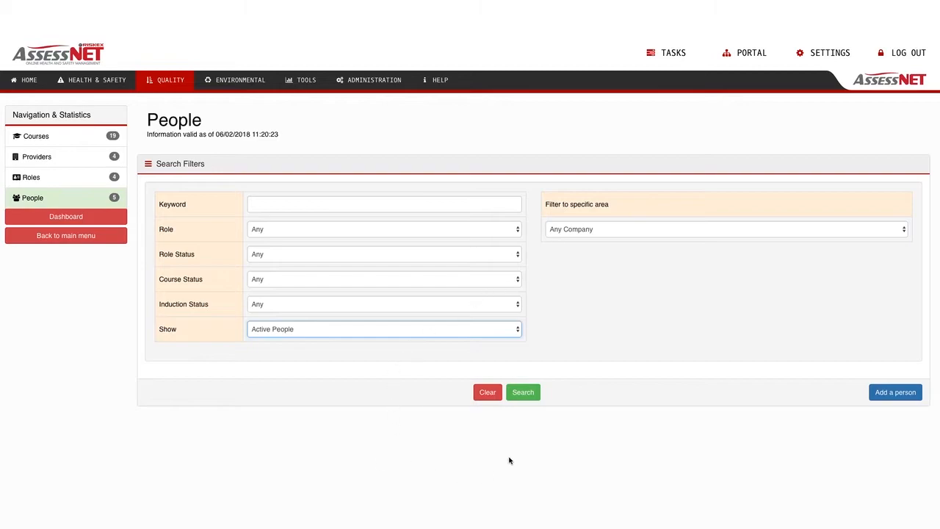
- Search for all Active People with every status filter at Any, and review the list of people
click(525, 398)
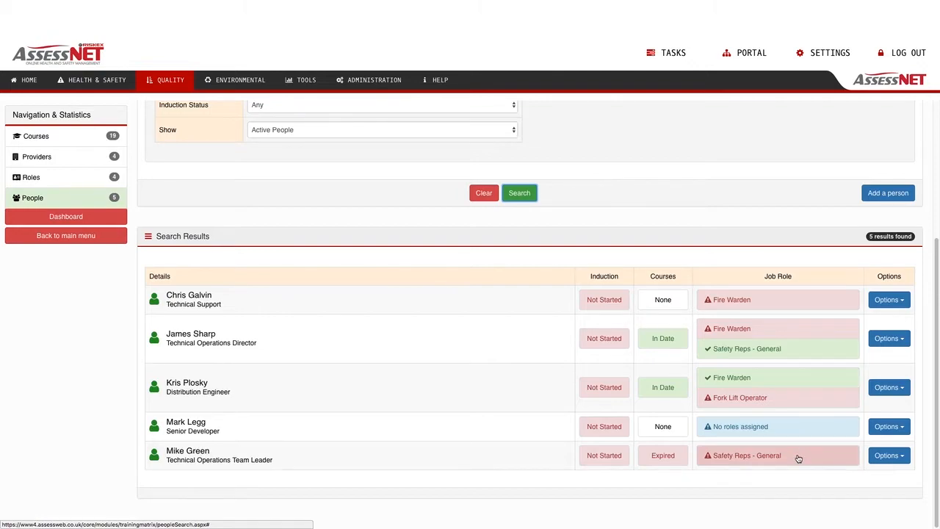
drag(937, 343, 937, 175)
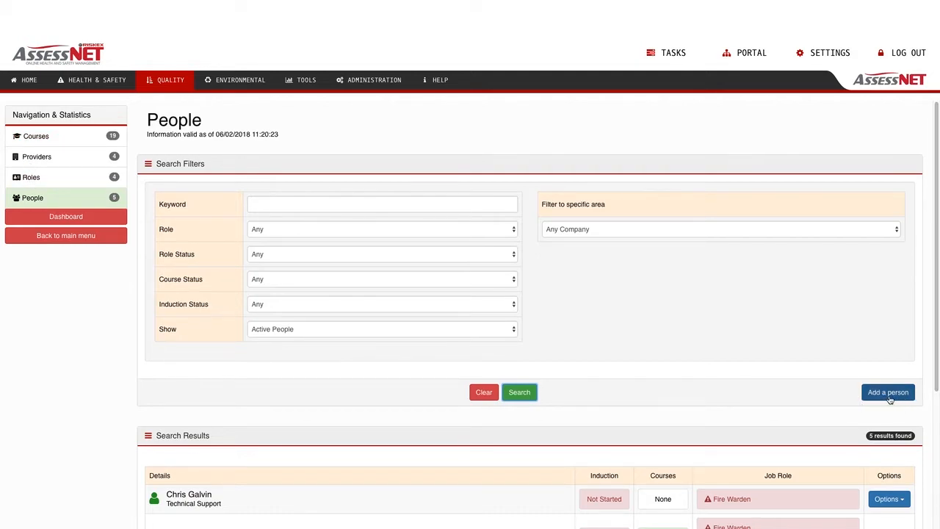
drag(934, 364, 935, 497)
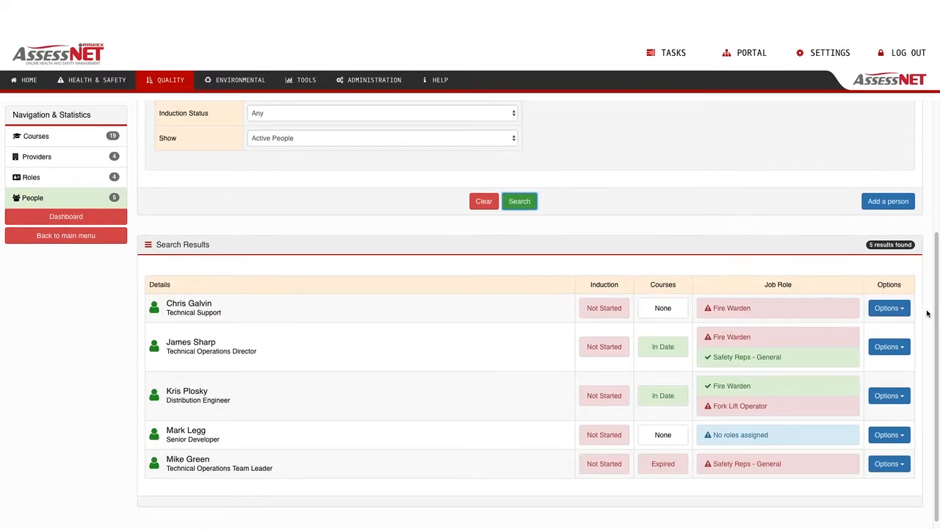
- Edit the Technical Support person, remove Fire Warden from the assigned roles, and save the details
click(905, 311)
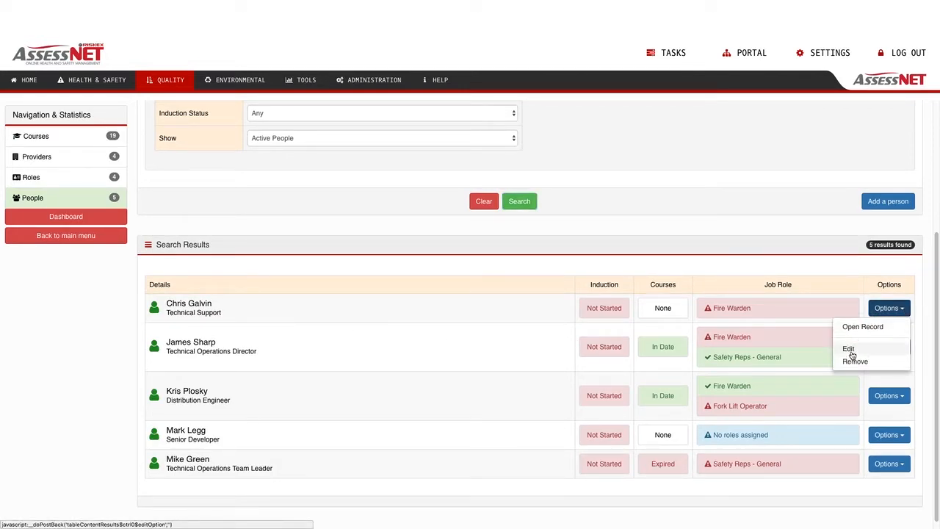
click(849, 353)
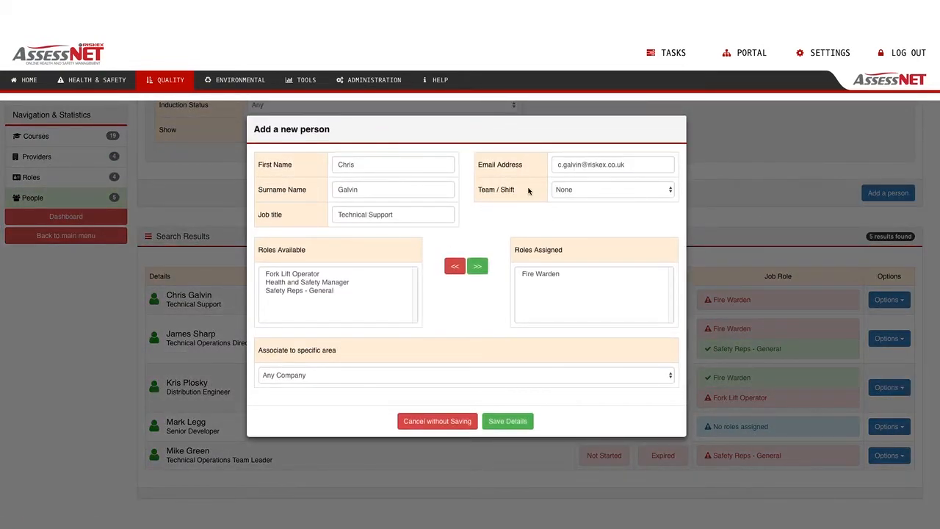
click(667, 190)
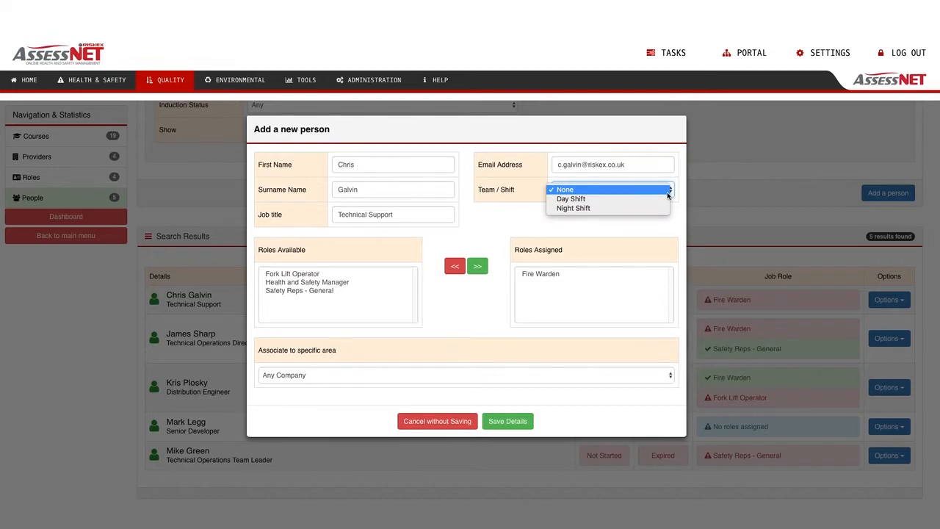
click(677, 222)
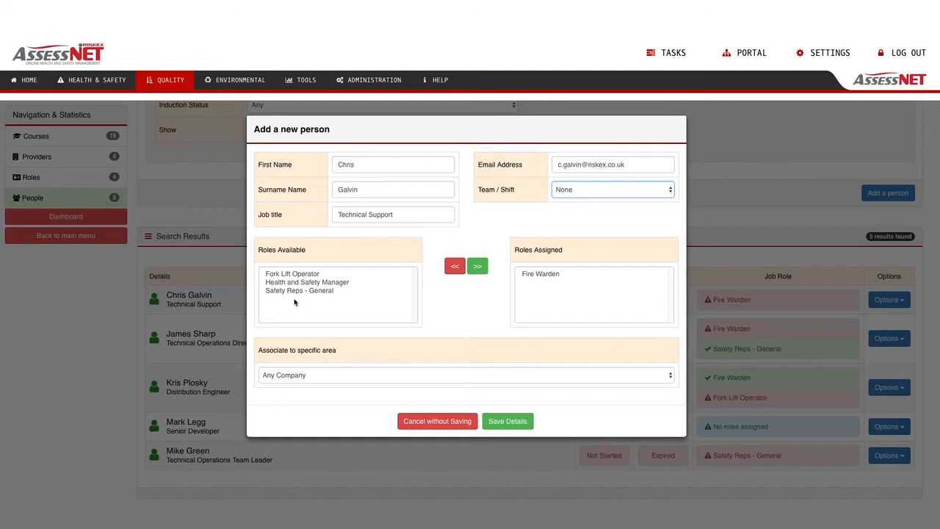
click(551, 276)
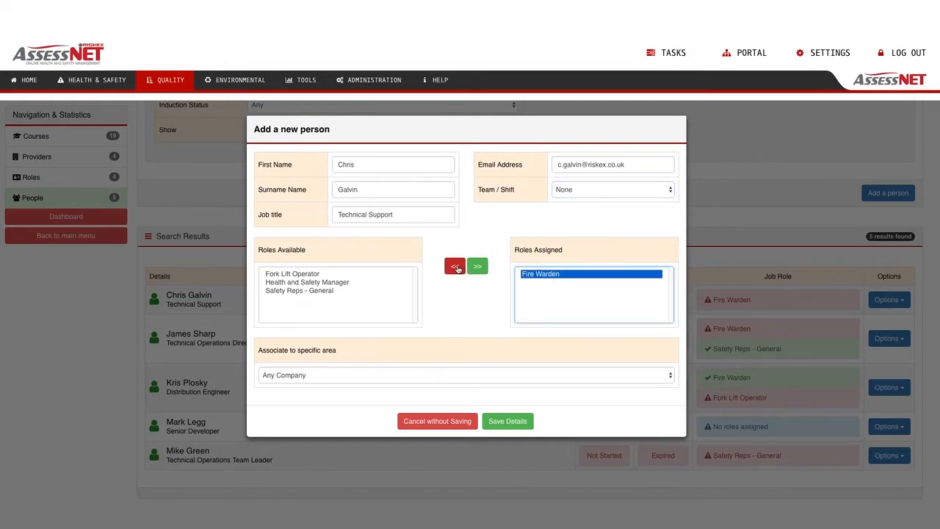
click(455, 267)
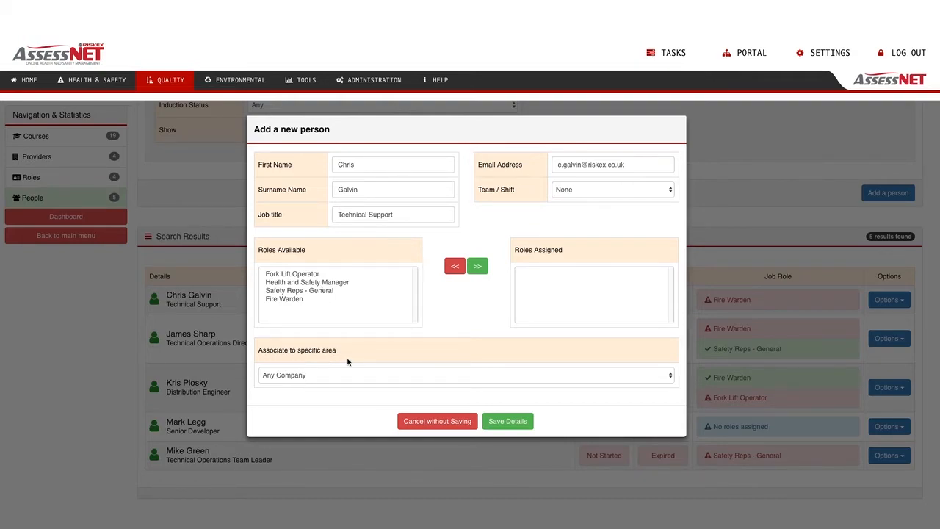
click(521, 426)
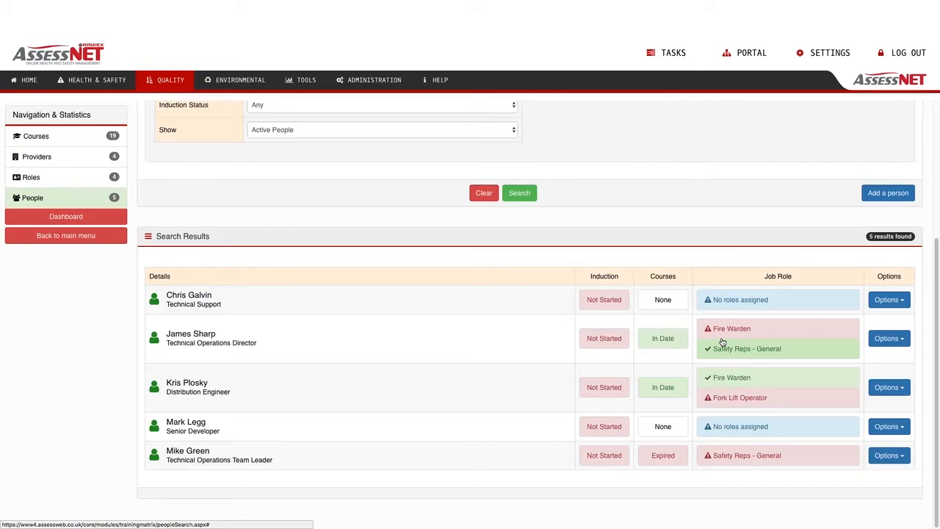
- Edit the Technical Support person again and assign the Fire Warden and Fork Lift Operator roles
click(888, 299)
click(848, 340)
click(312, 283)
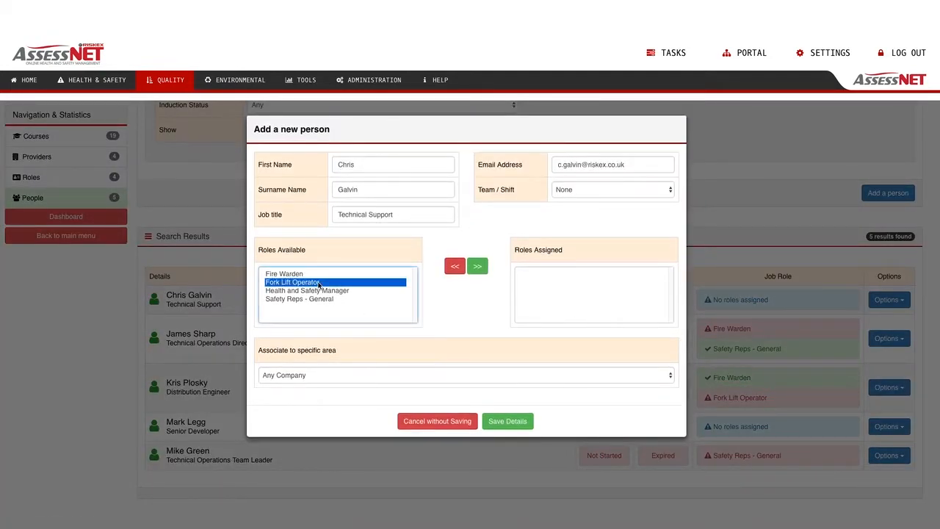
ctrl+click(302, 274)
click(477, 266)
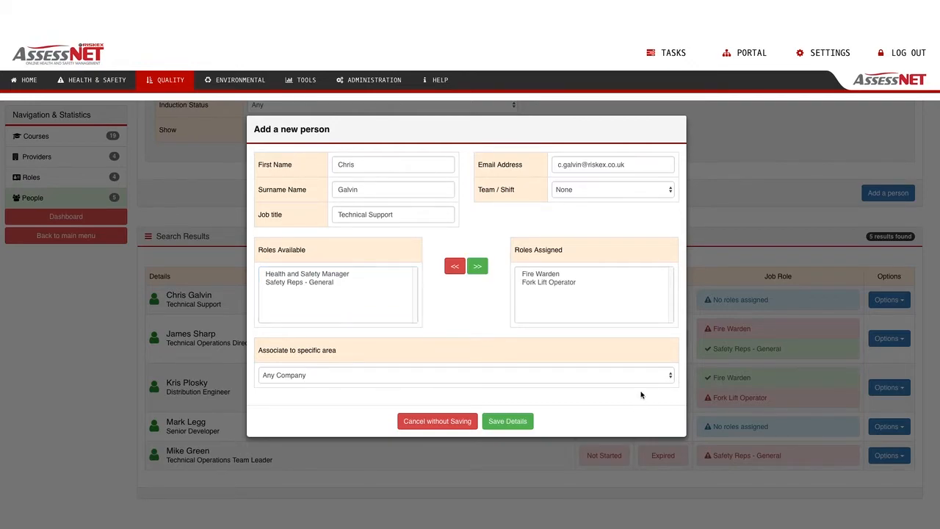
- Associate the Technical Support person with the Riskex company and save the details
click(405, 376)
click(384, 396)
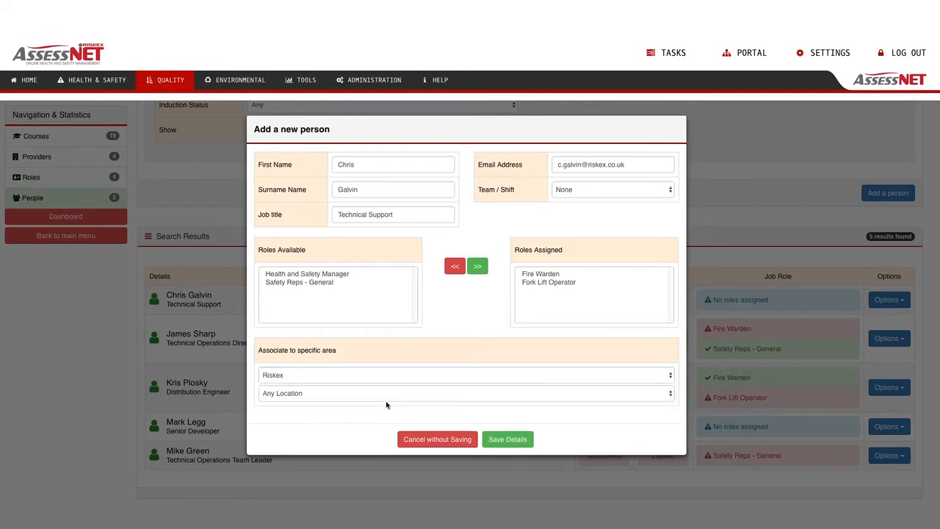
click(385, 394)
click(372, 412)
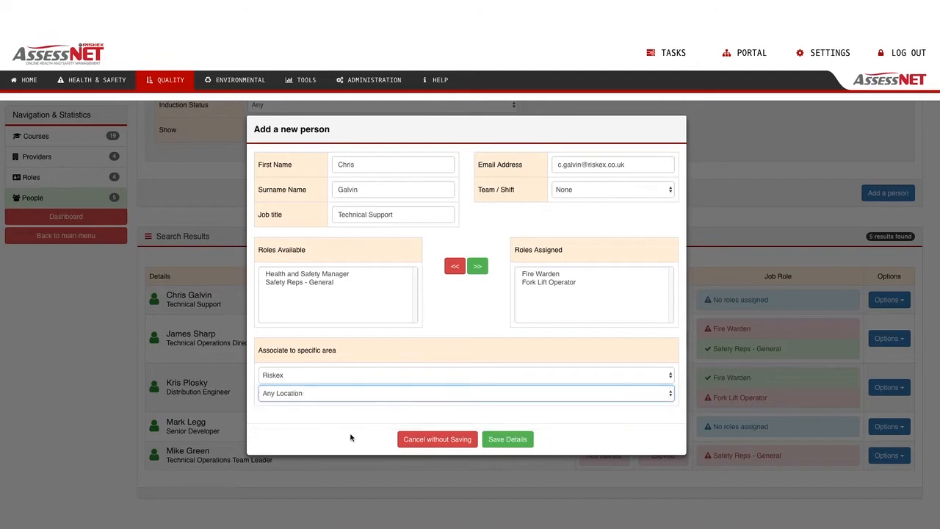
click(518, 459)
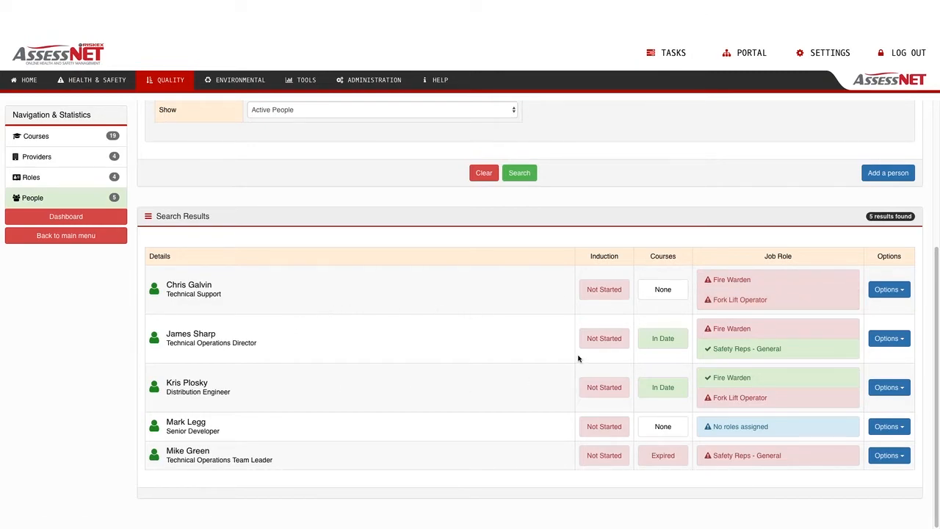
- Open the Technical Operations Director's training record and examine the general details and the dates, levels and expiry of the listed courses
click(905, 340)
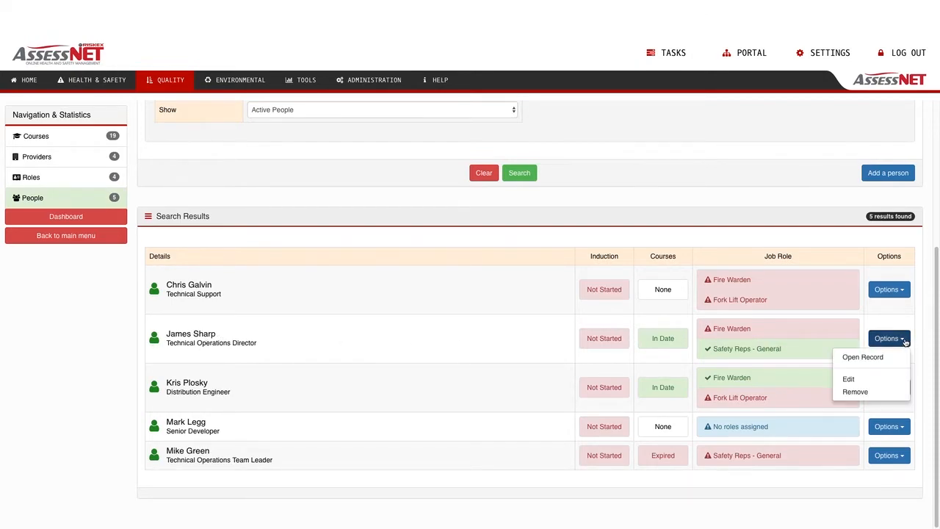
click(864, 358)
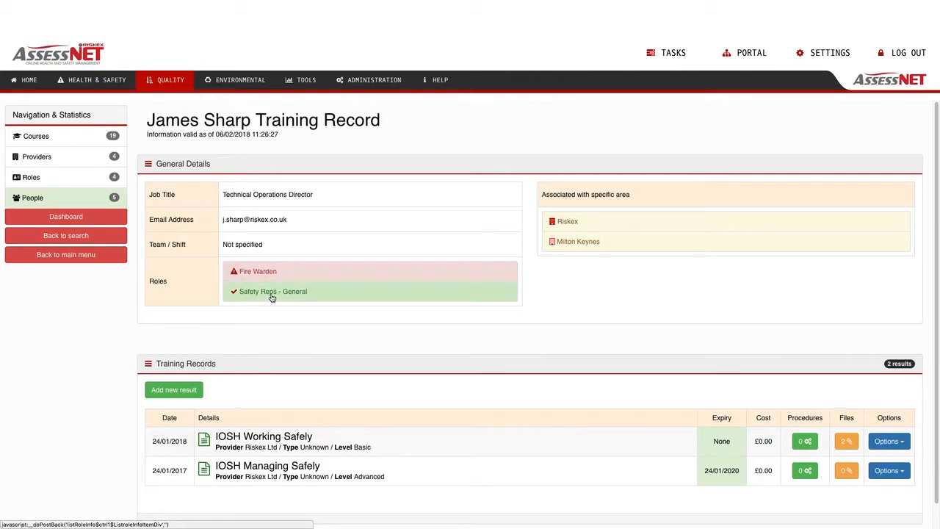
scroll(589, 338, down, 1)
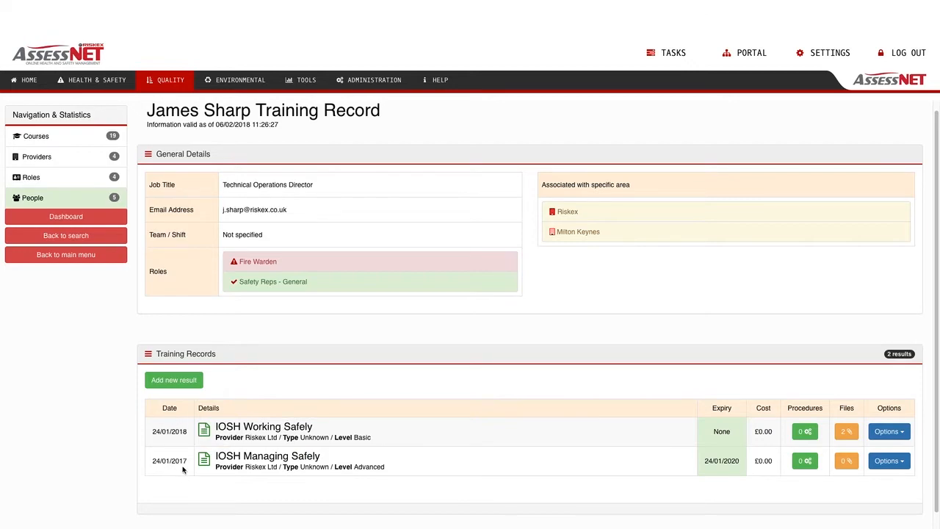
drag(226, 426, 330, 437)
click(257, 439)
drag(354, 437, 372, 438)
drag(248, 456, 274, 462)
drag(188, 464, 155, 463)
drag(746, 465, 712, 435)
click(720, 441)
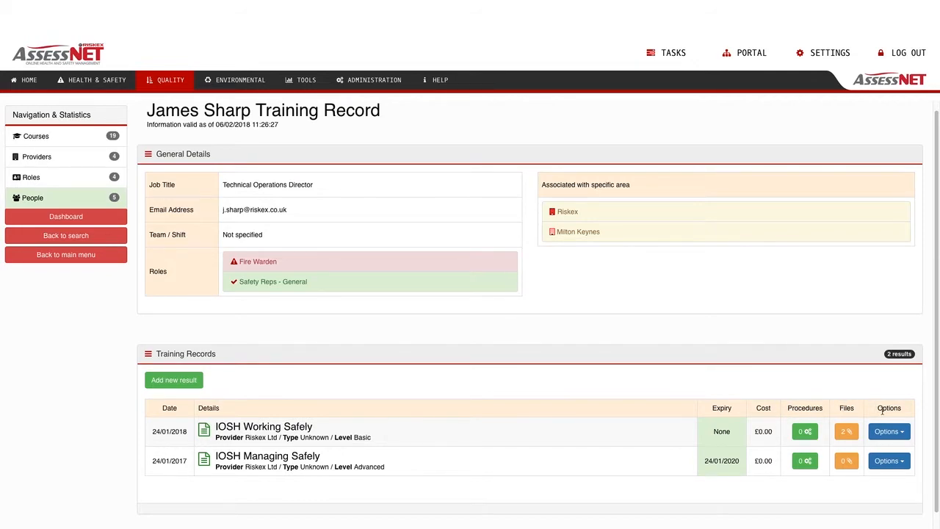
- View the procedures and the attached files of the IOSH Working Safely training record
click(805, 431)
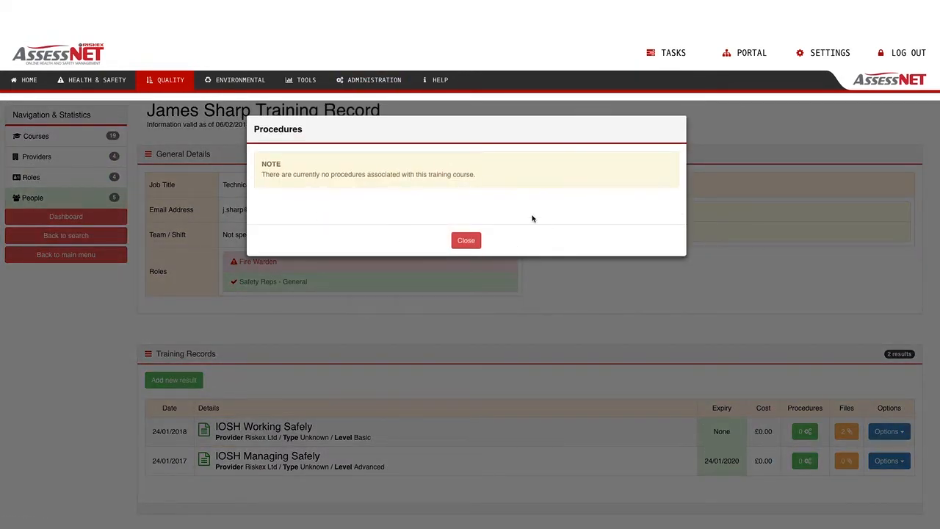
click(466, 240)
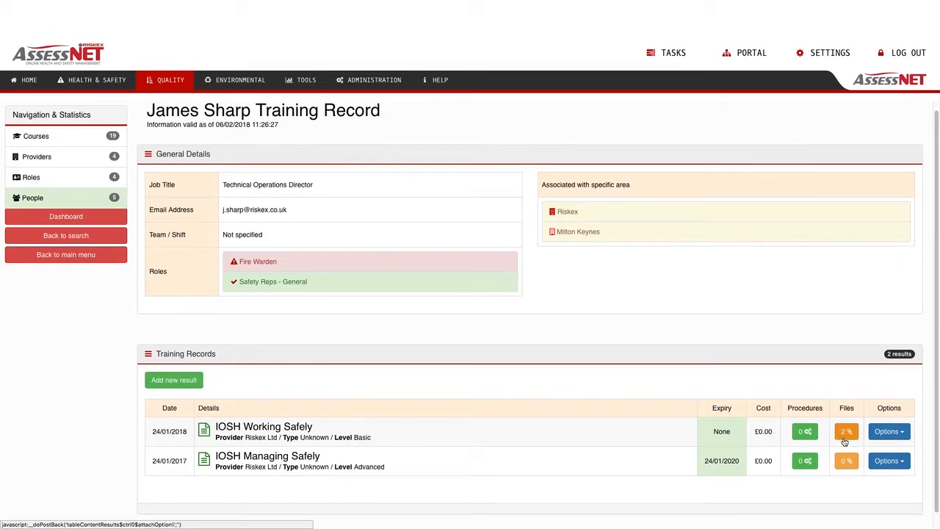
click(846, 435)
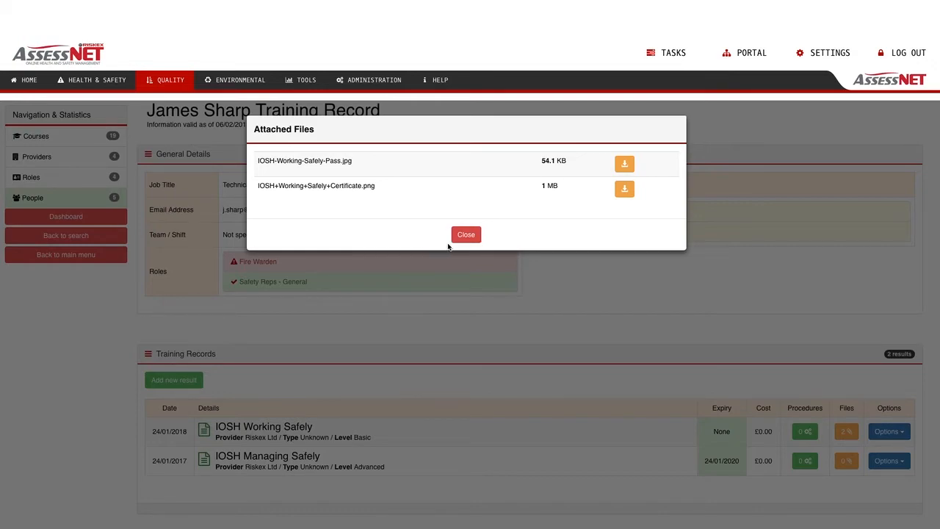
click(461, 235)
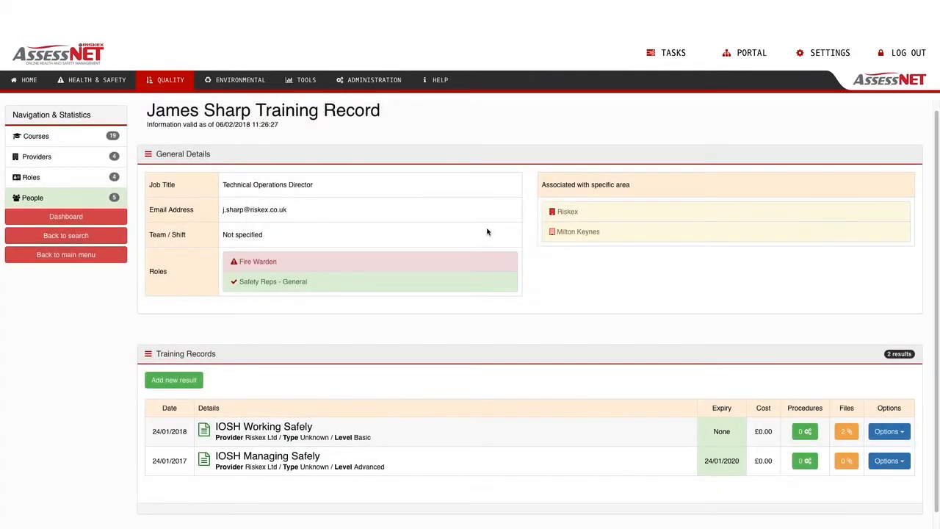
click(844, 433)
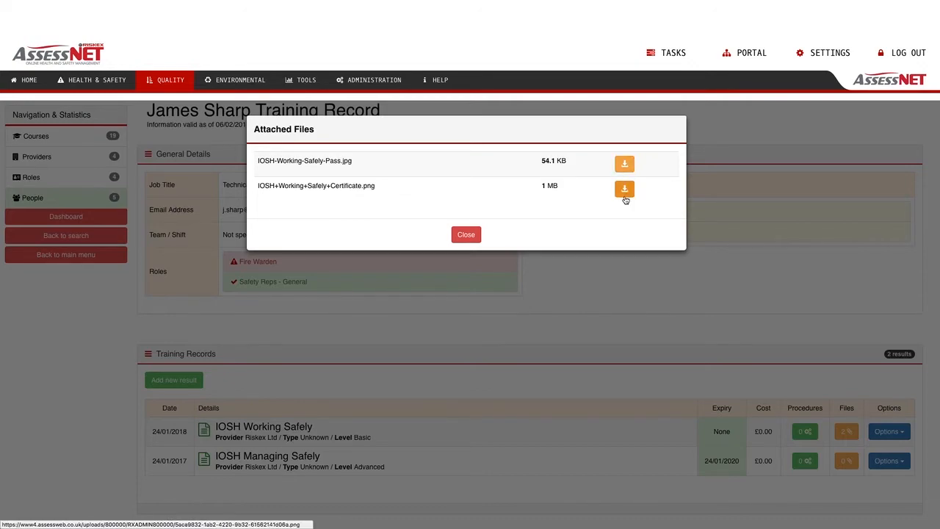
click(478, 235)
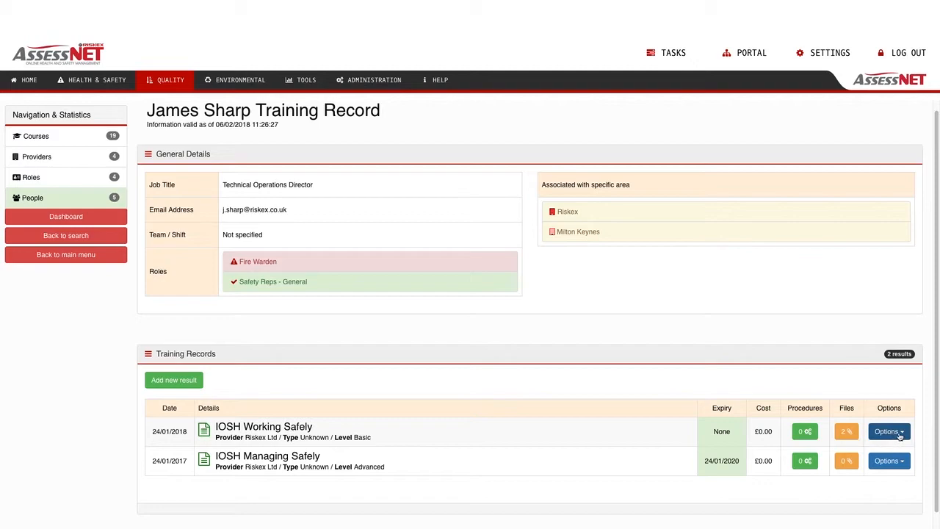
- Examine the available options for the IOSH Working Safely record and the courses required for the Safety Reps - General role
click(888, 431)
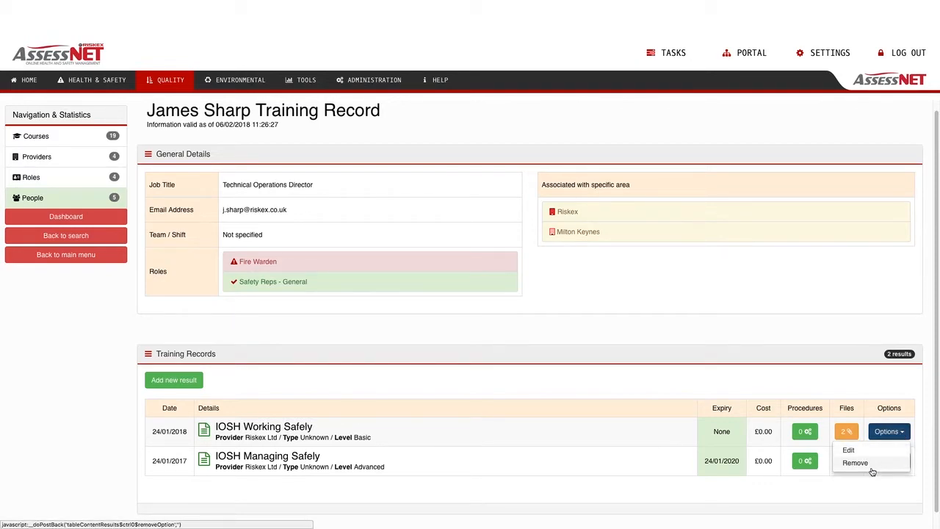
click(807, 327)
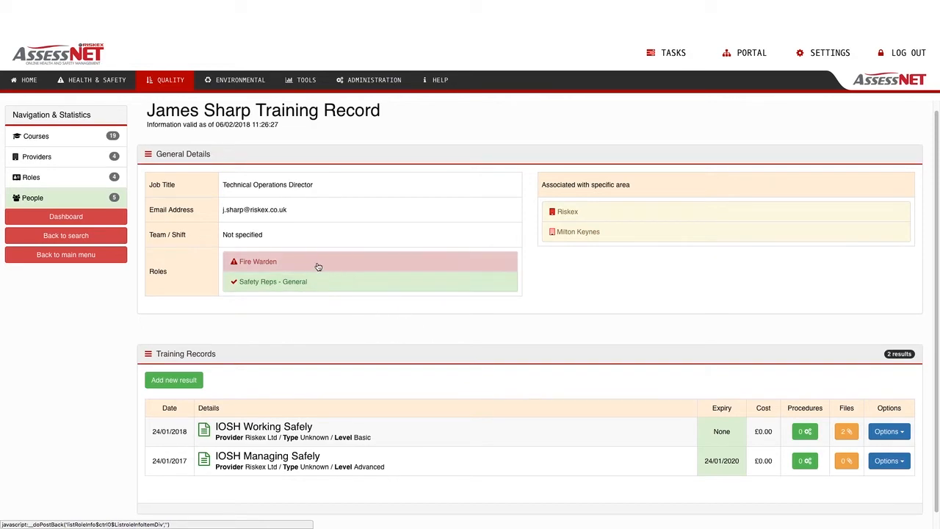
click(287, 282)
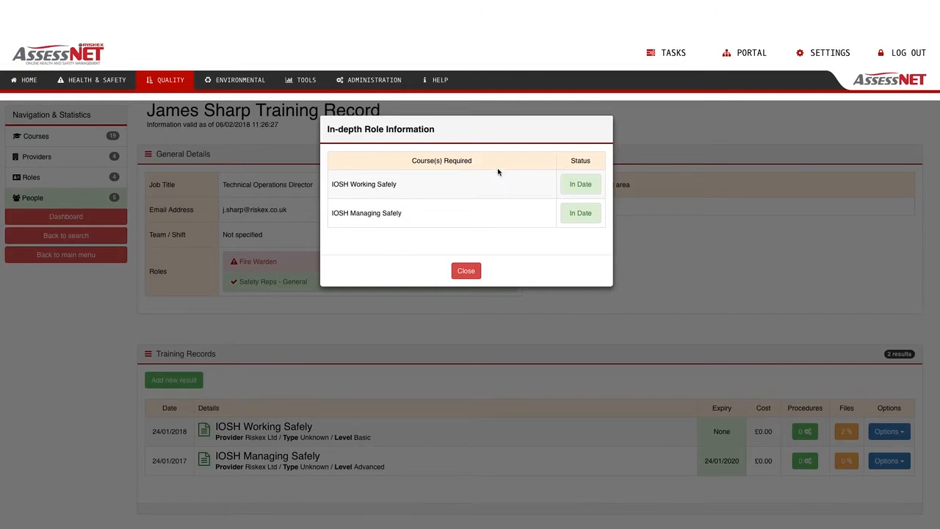
click(468, 273)
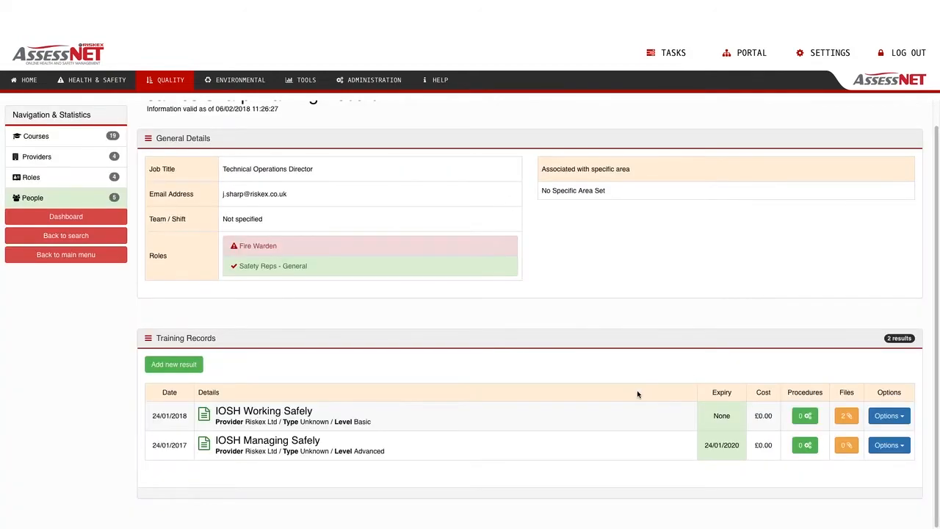
- Start a new training result for the COSHH Awareness course, with Riskex Ltd as provider and External delivery
scroll(638, 394, up, 1)
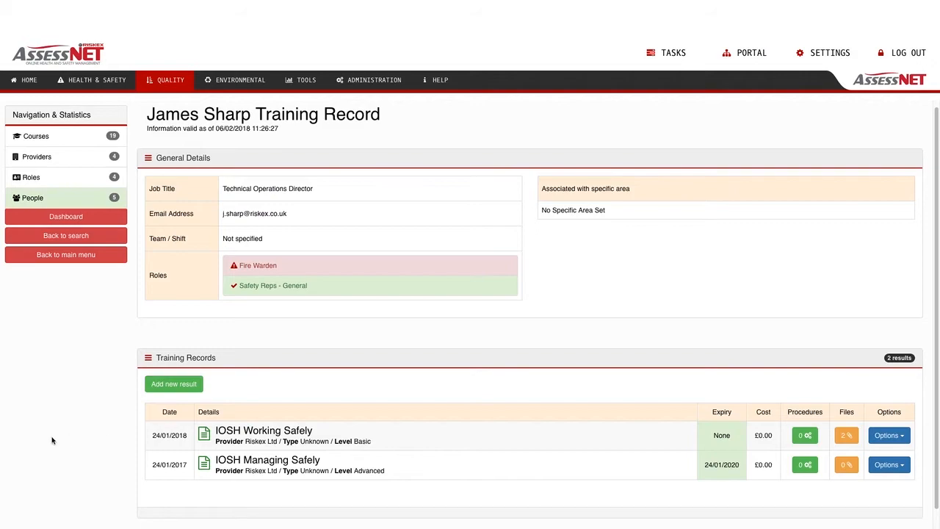
click(174, 385)
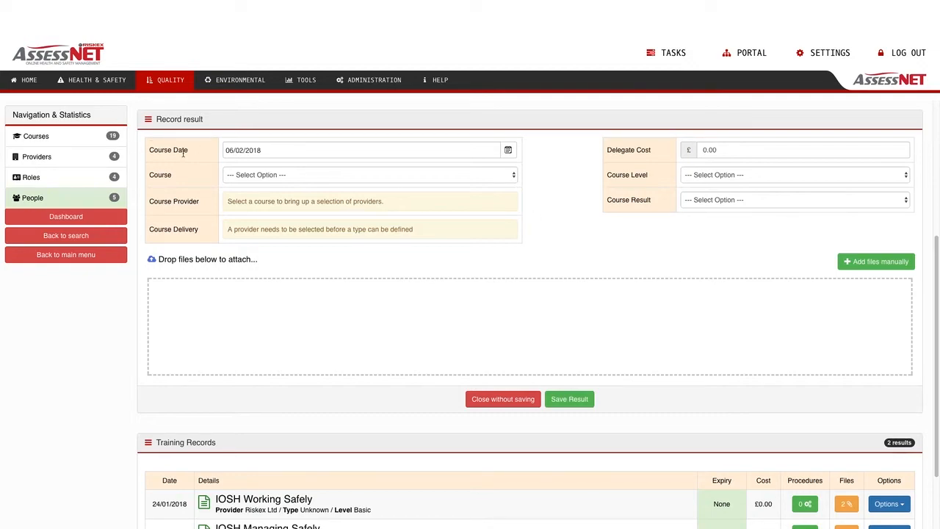
click(491, 176)
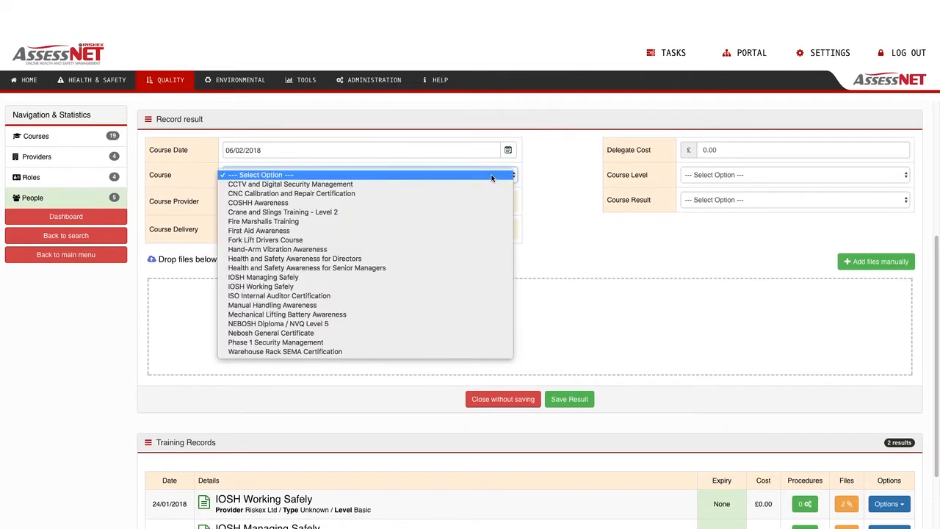
click(431, 207)
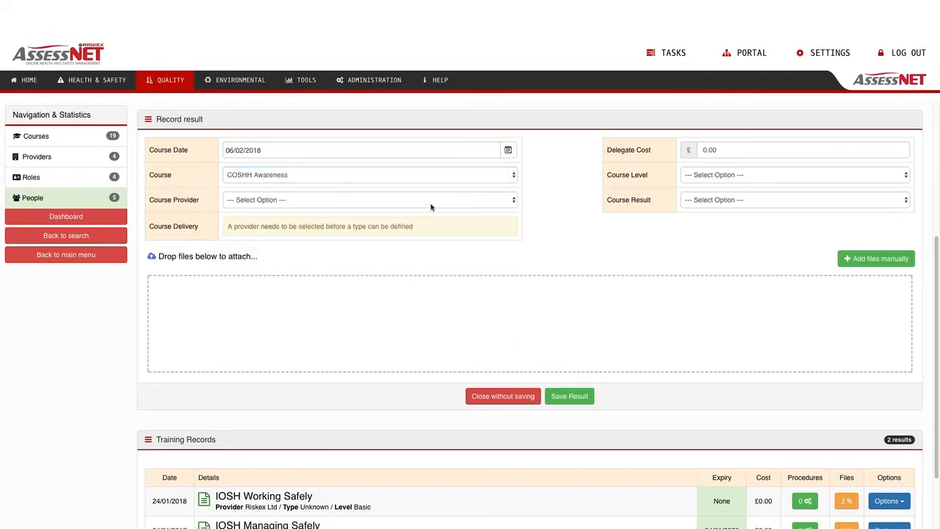
click(485, 206)
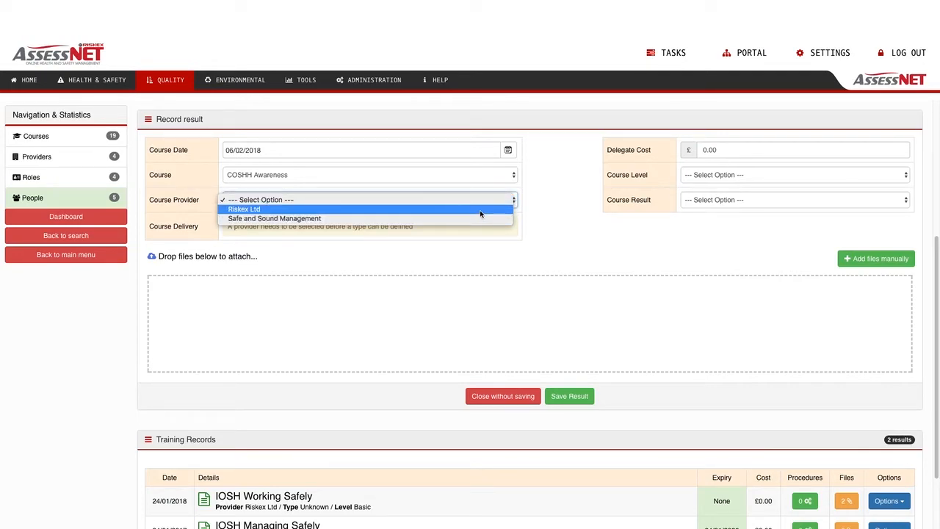
click(481, 210)
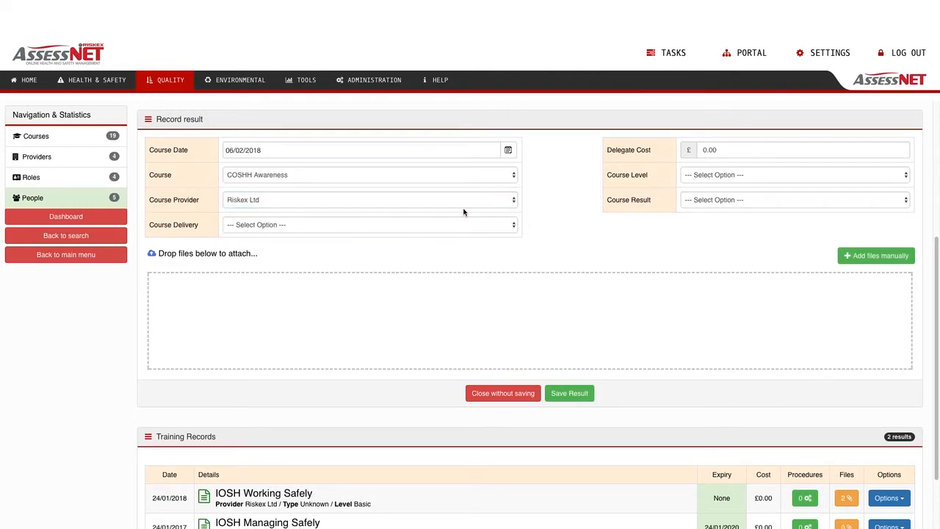
click(469, 227)
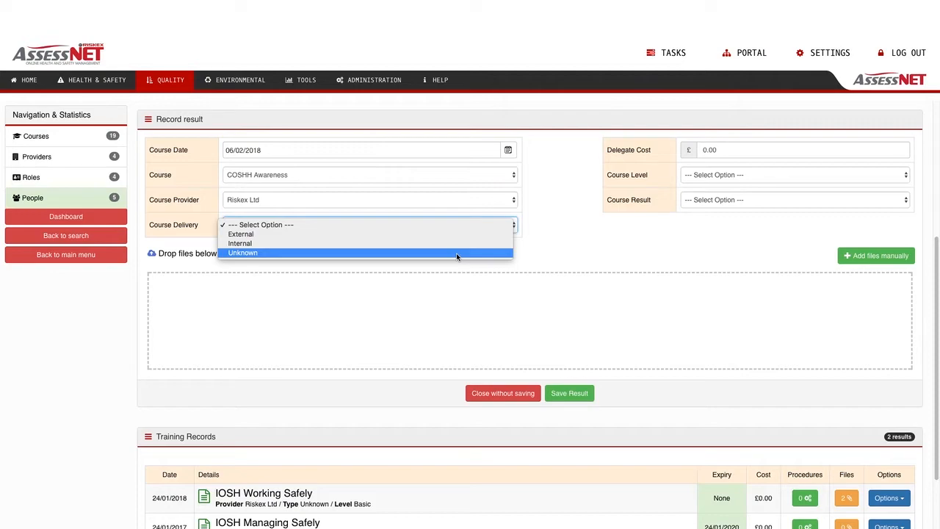
click(460, 233)
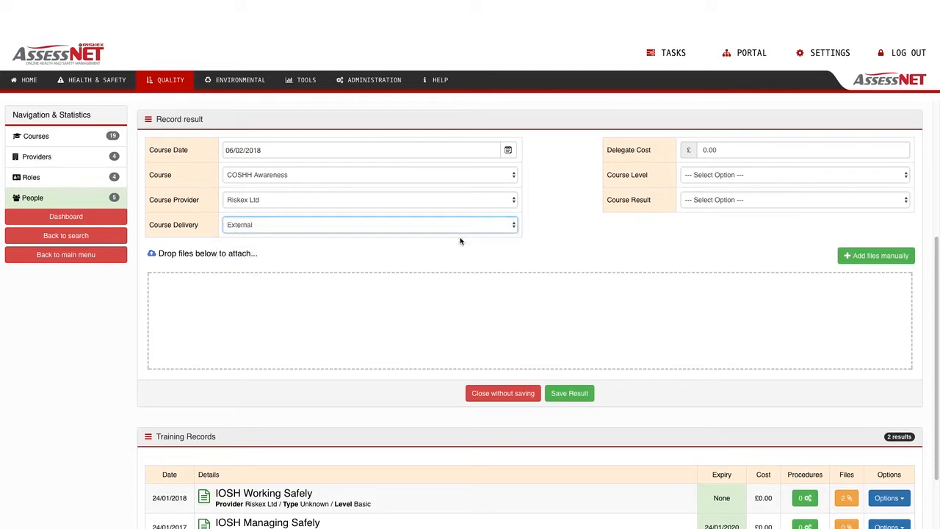
- Set the course level to Basic and the result to Passed, and close the new result without saving
click(746, 151)
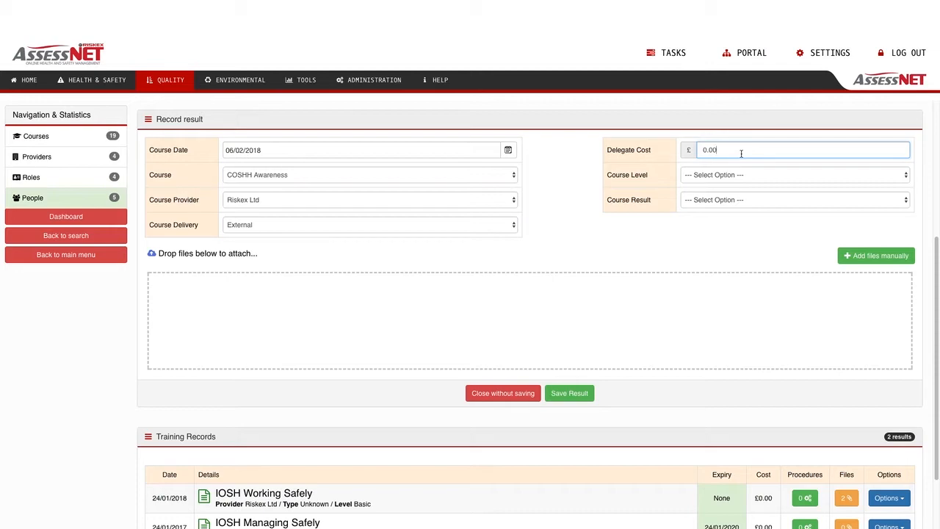
click(718, 176)
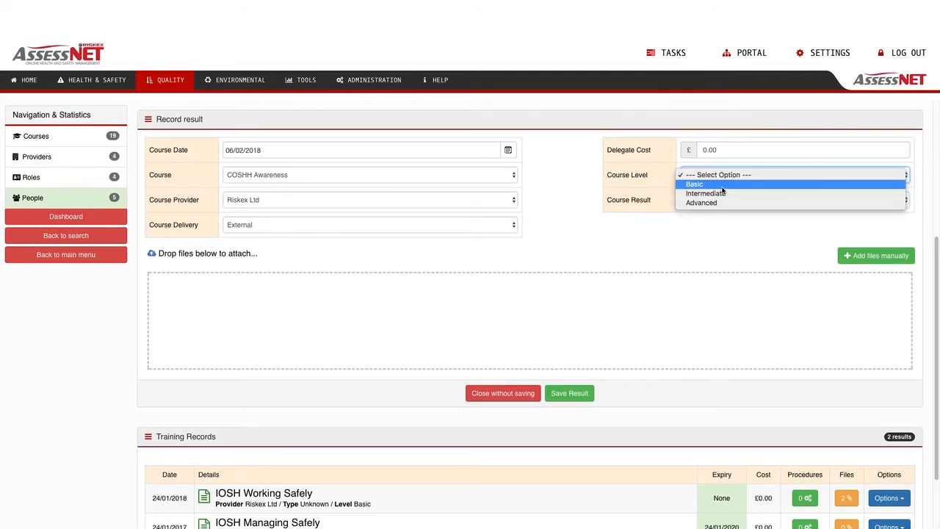
click(721, 185)
click(729, 202)
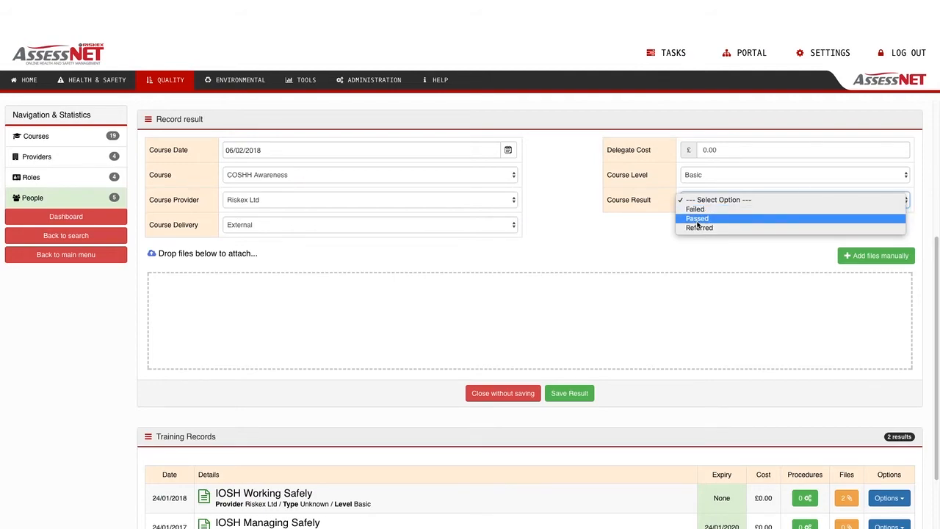
click(697, 218)
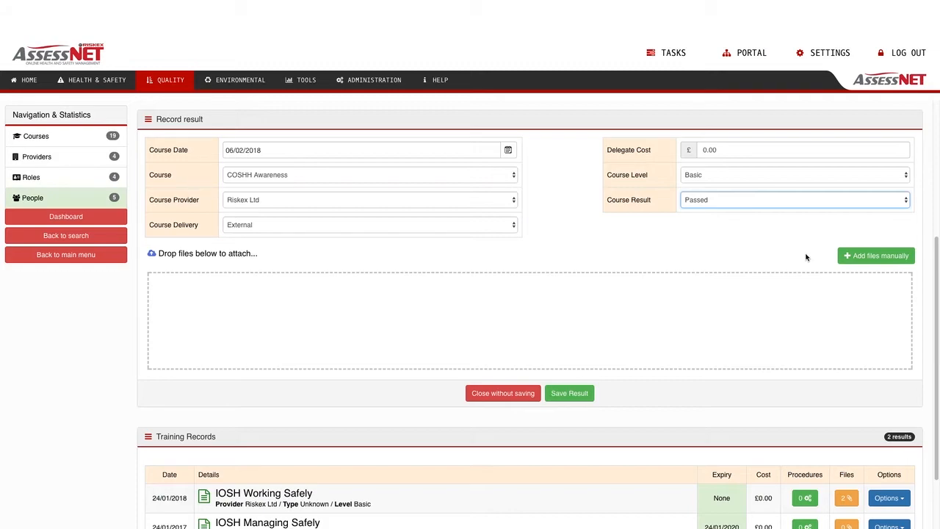
click(487, 401)
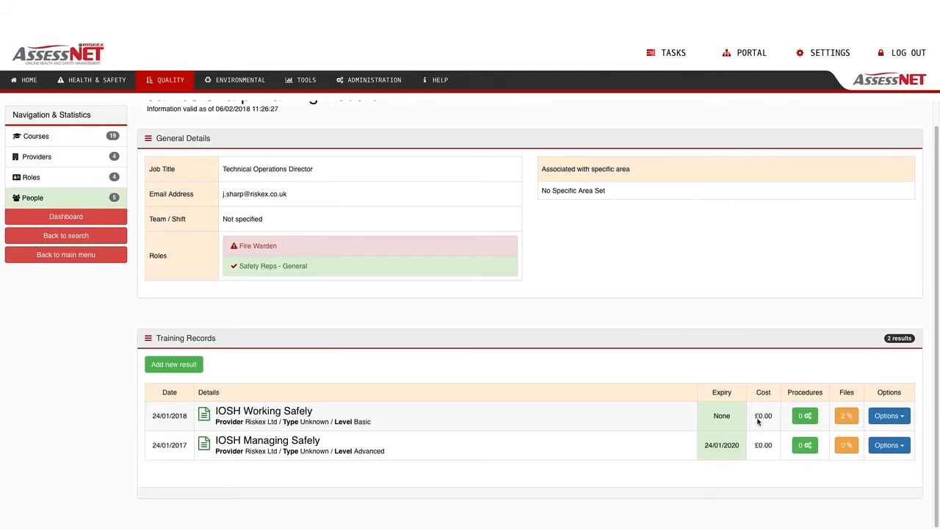
- Open the IOSH Working Safely result for editing, review its details and attached files, and save the result
click(902, 419)
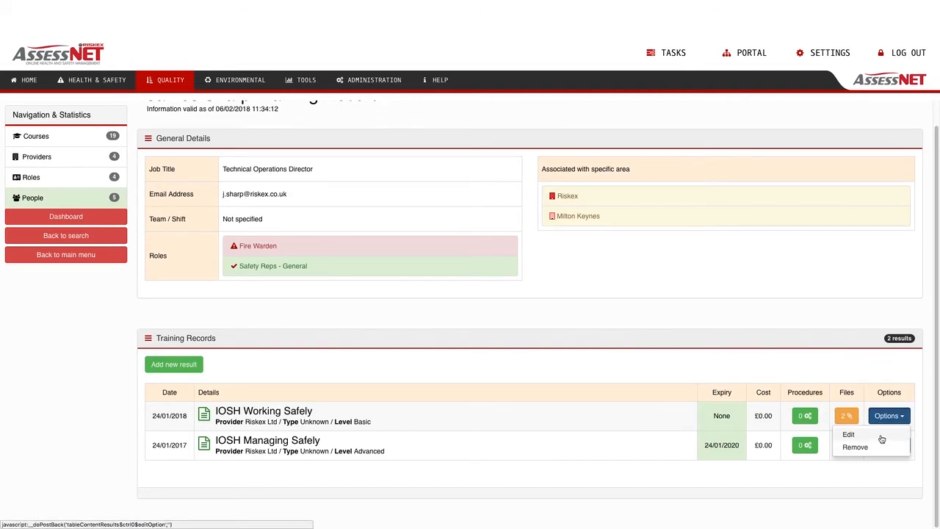
click(881, 435)
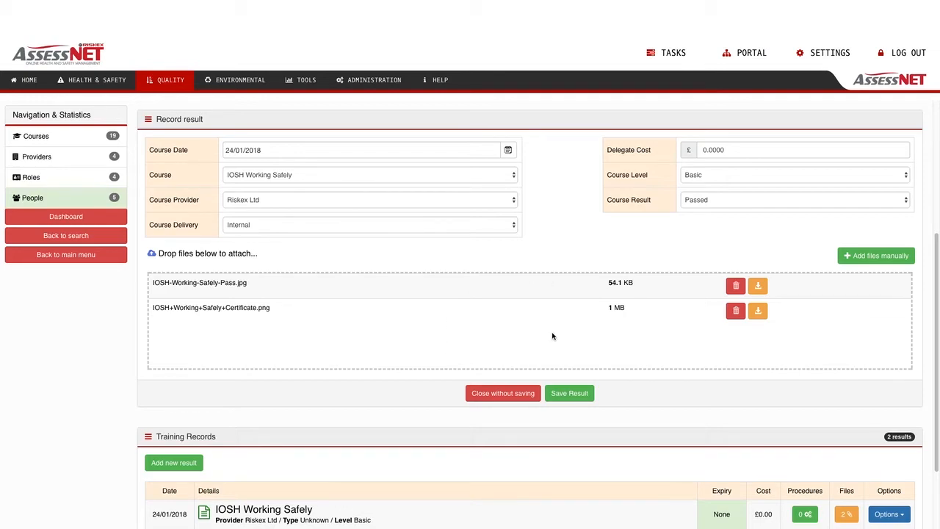
click(570, 394)
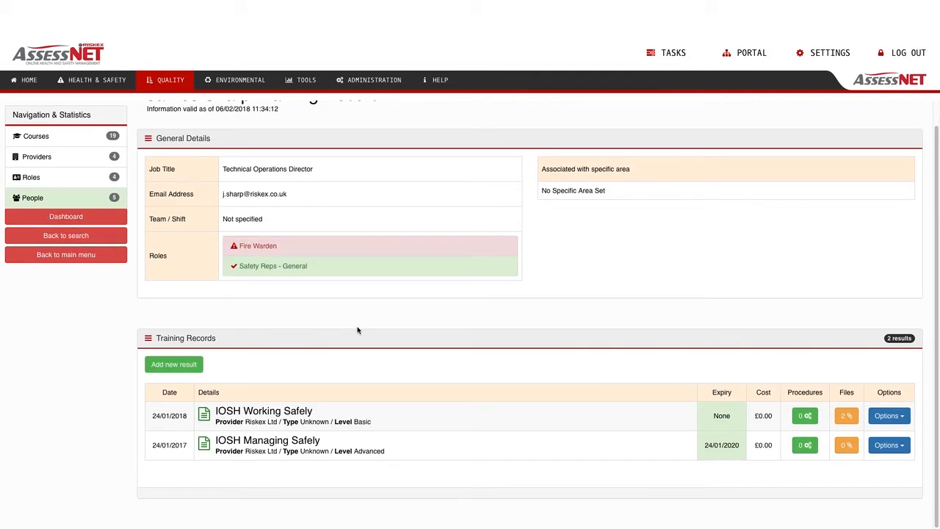
- Return to the people search and reopen the Technical Operations Director's training record
scroll(541, 317, up, 1)
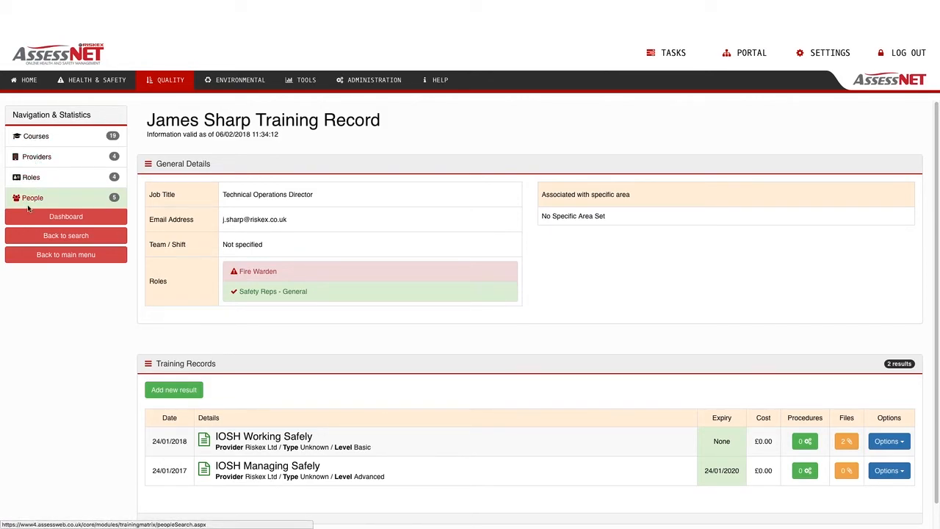
click(72, 242)
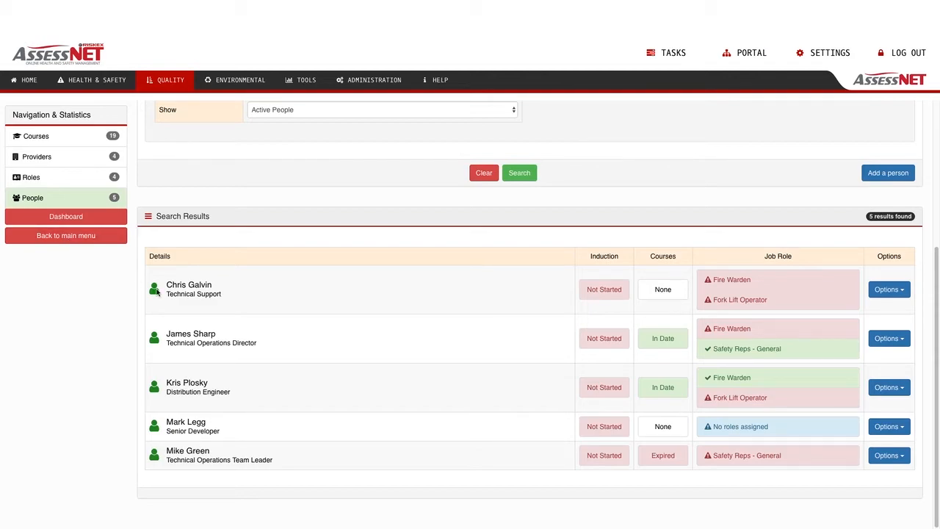
click(901, 344)
click(888, 358)
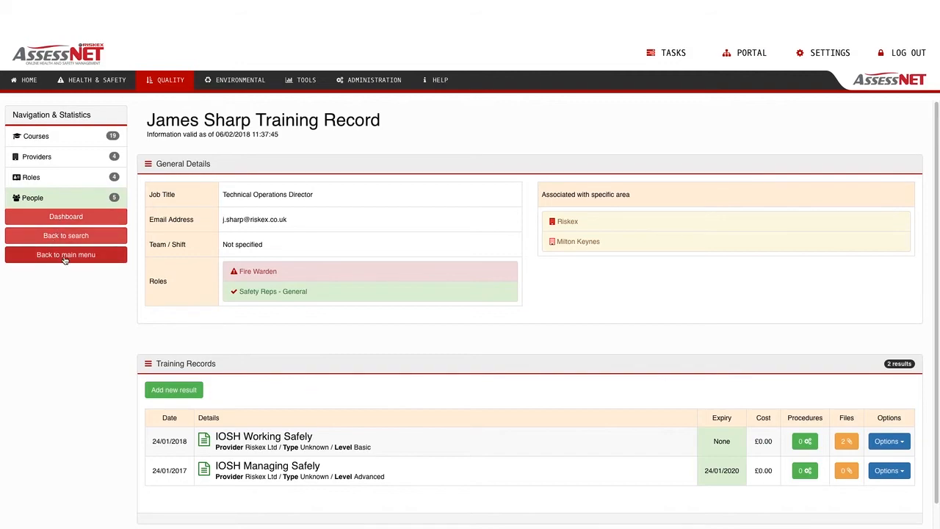
- Go back to the main menu, open the Training Dashboard and examine the companies offered by the area filter
click(65, 255)
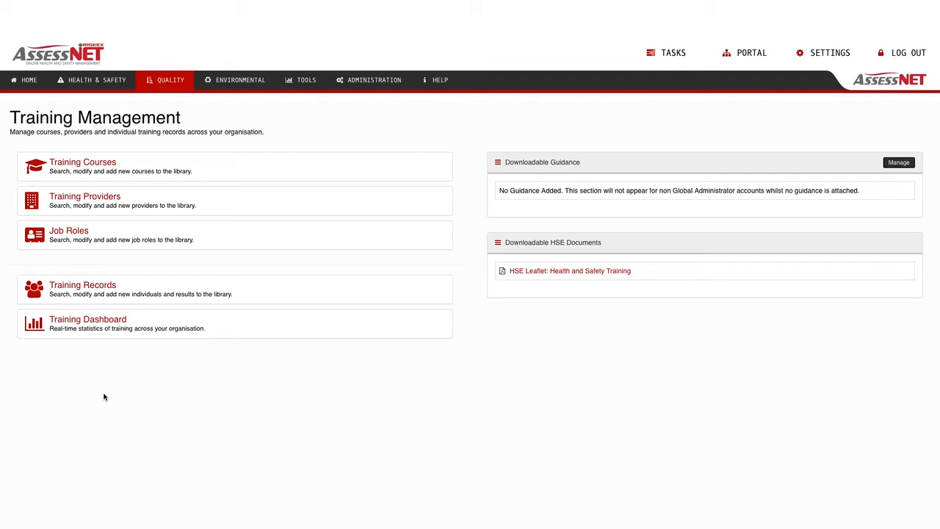
click(101, 326)
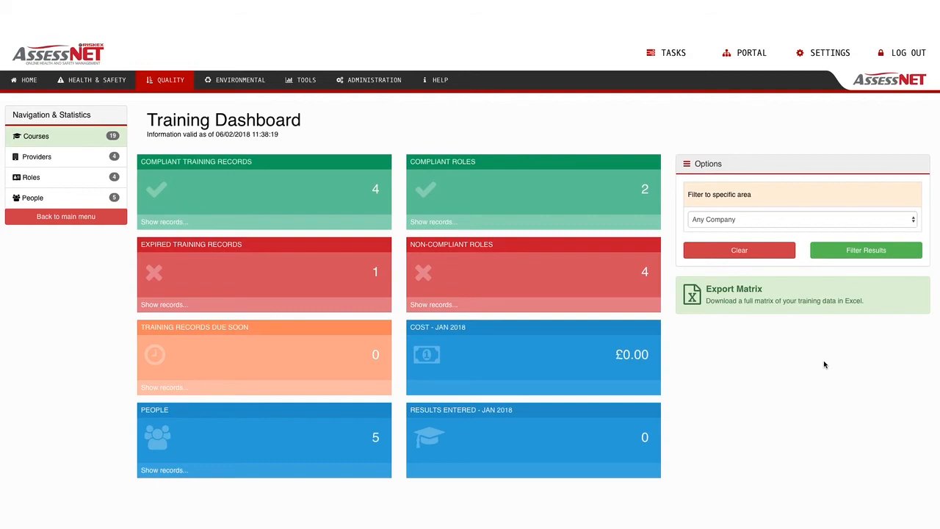
click(797, 221)
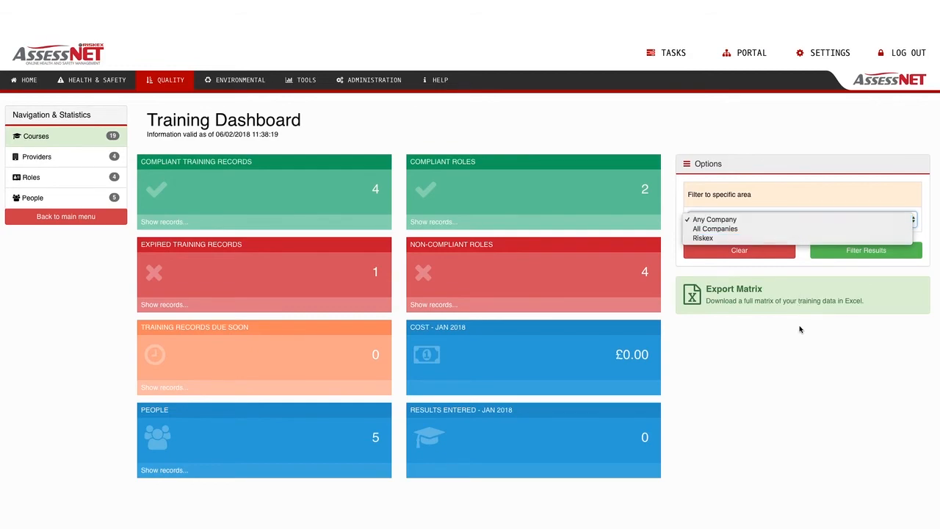
click(790, 285)
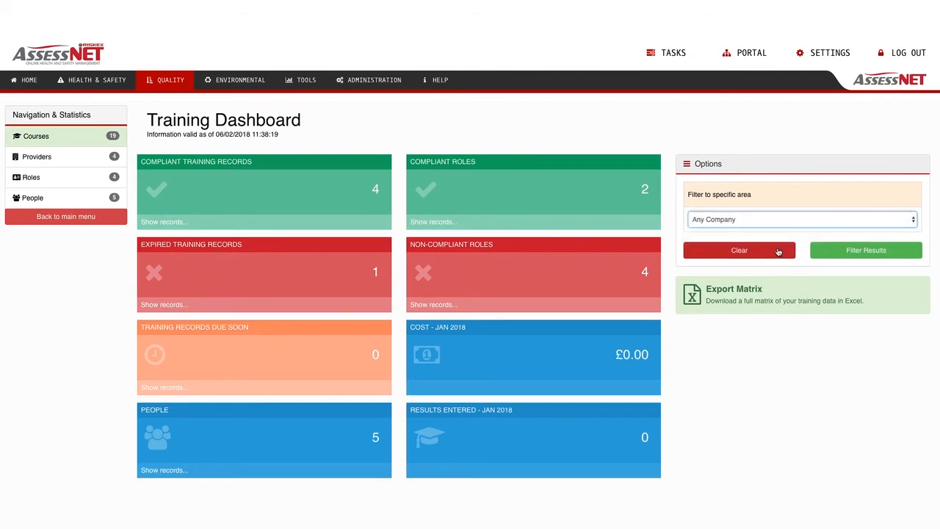
click(773, 321)
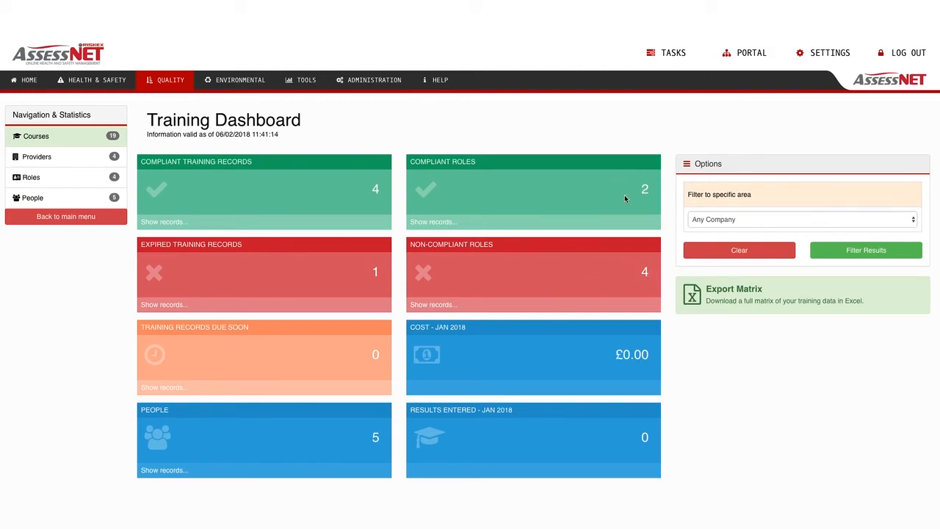
- Examine the records behind the dashboard's compliant roles and non-compliant roles figures, returning to the dashboard after each
click(440, 223)
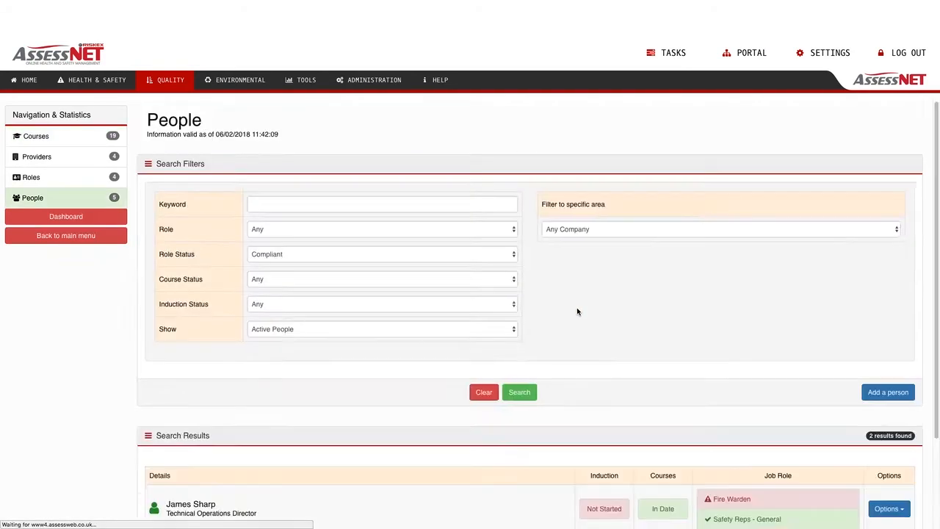
scroll(577, 252, down, 3)
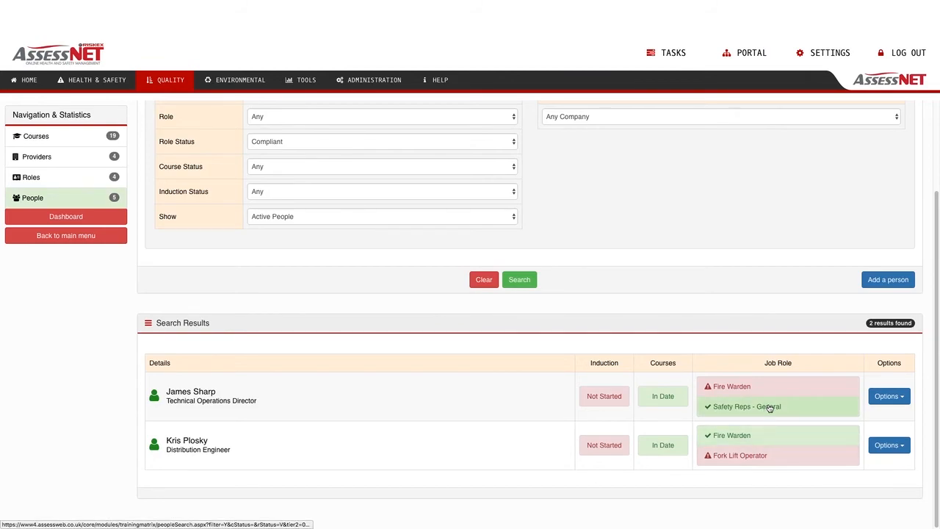
click(66, 220)
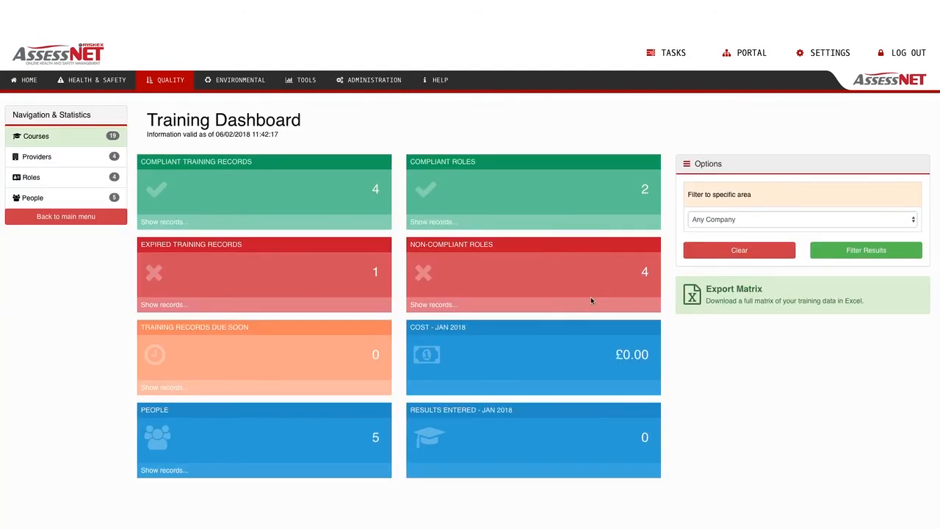
click(429, 304)
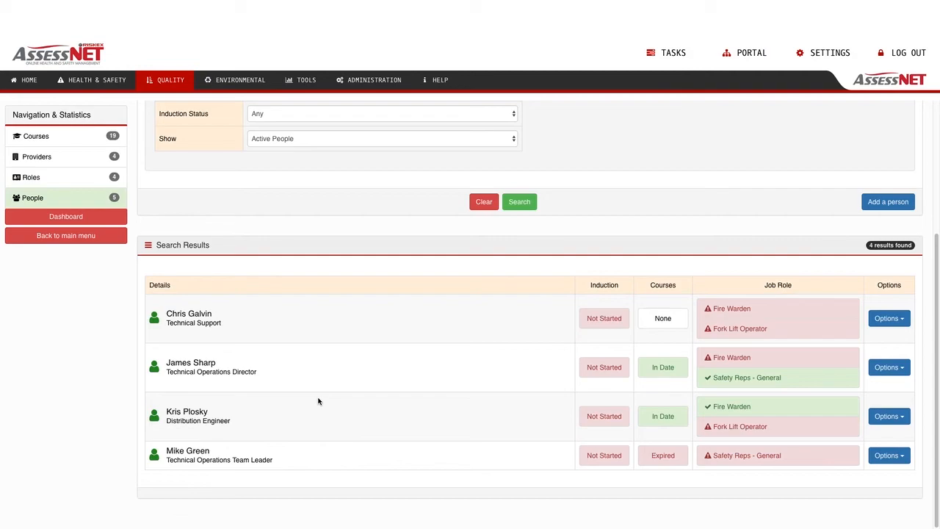
click(83, 223)
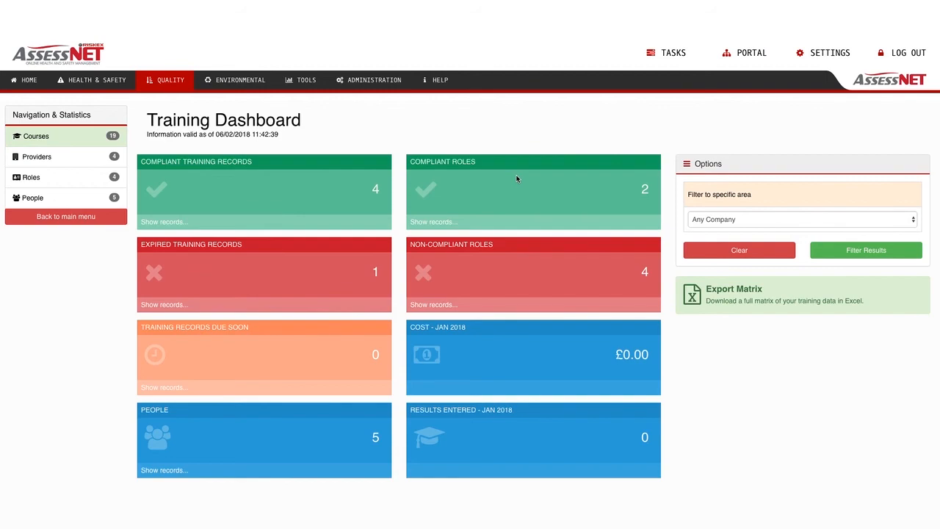
- View the people with compliant training records and open the Technical Operations Director's record from the results
click(161, 223)
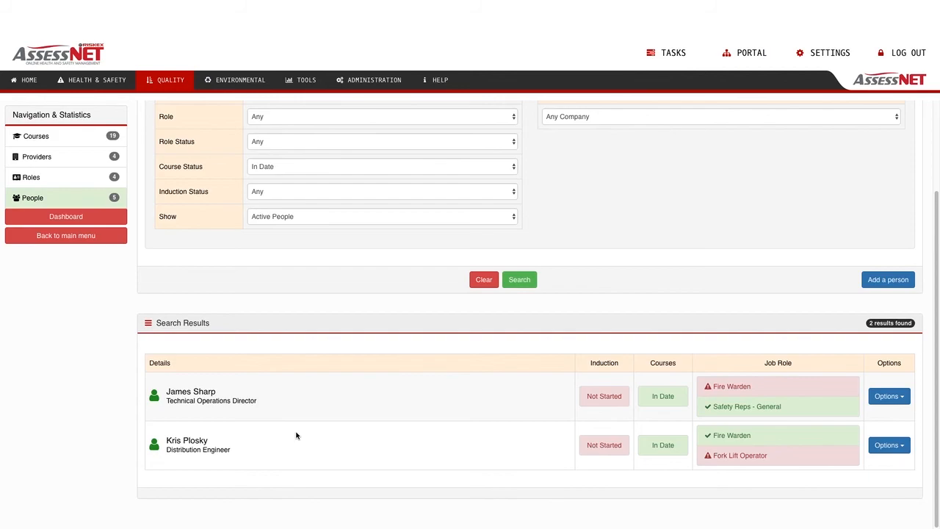
click(888, 395)
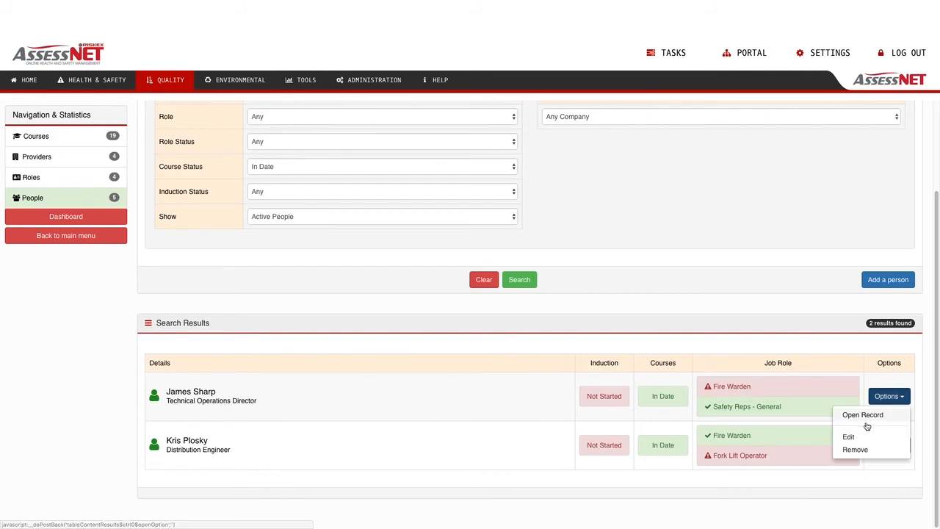
click(866, 414)
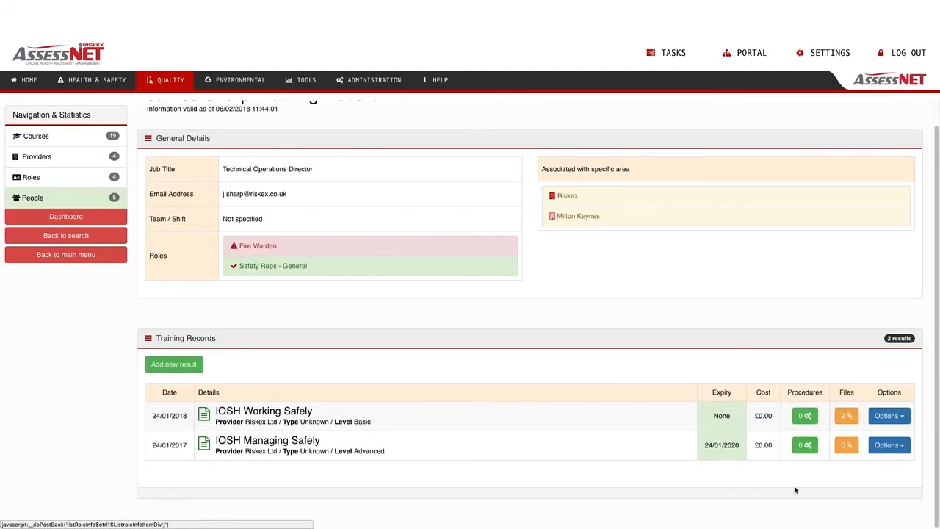
- Return to the dashboard and view the records behind the People figure
click(73, 222)
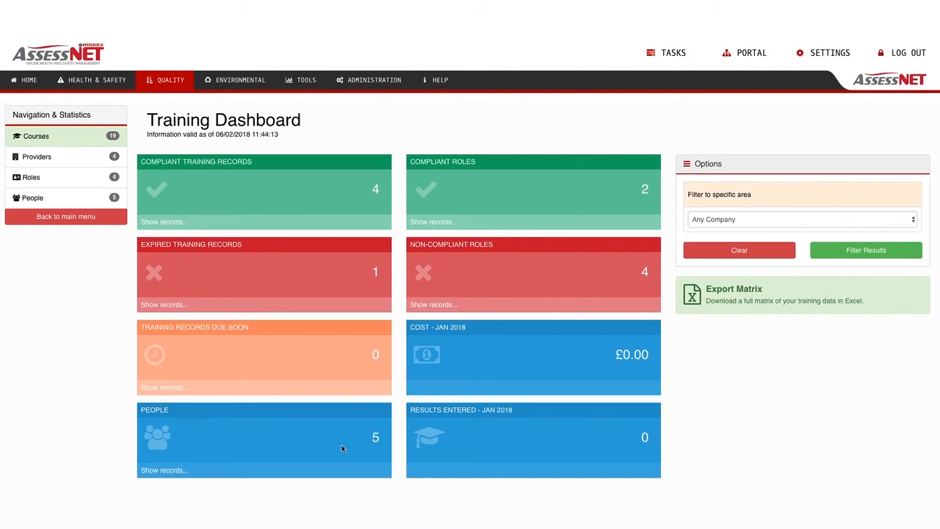
click(162, 471)
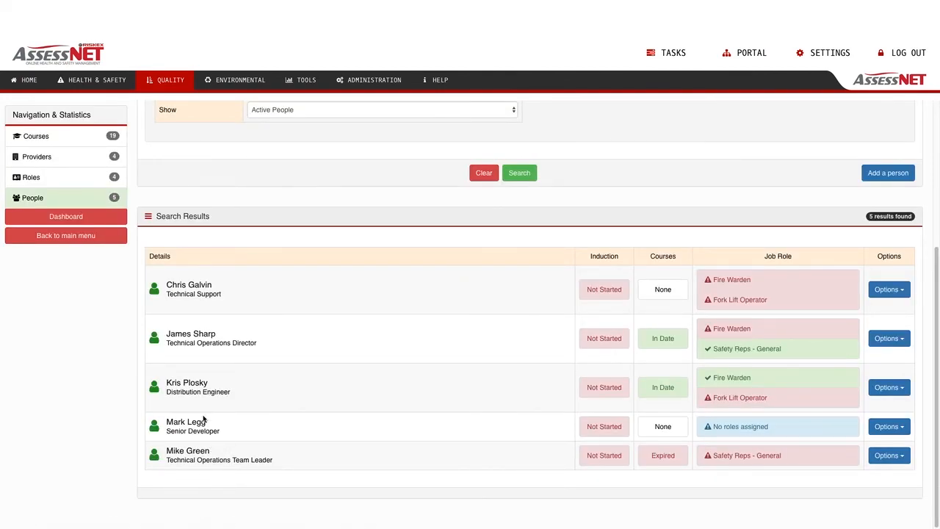